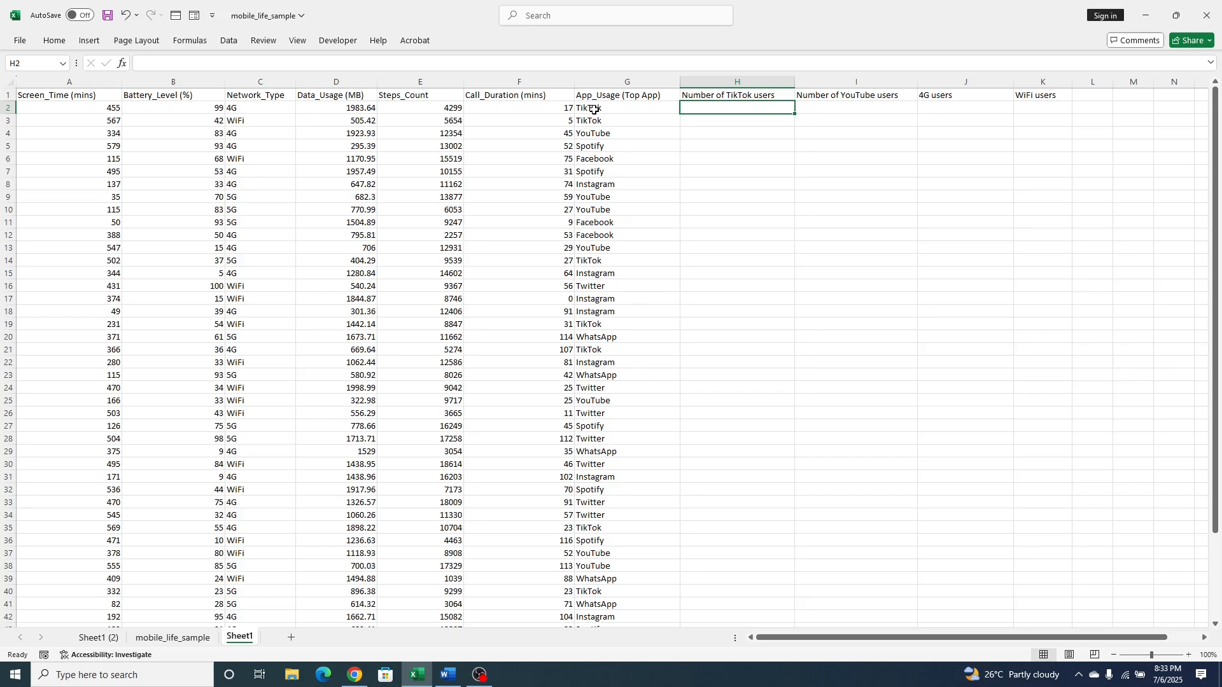
- Look through the App_Usage (Top App) column, marking the rows where the top app is TikTok
{"action": "left_click", "coordinate": [592, 108]}
{"action": "left_click", "coordinate": [591, 121]}
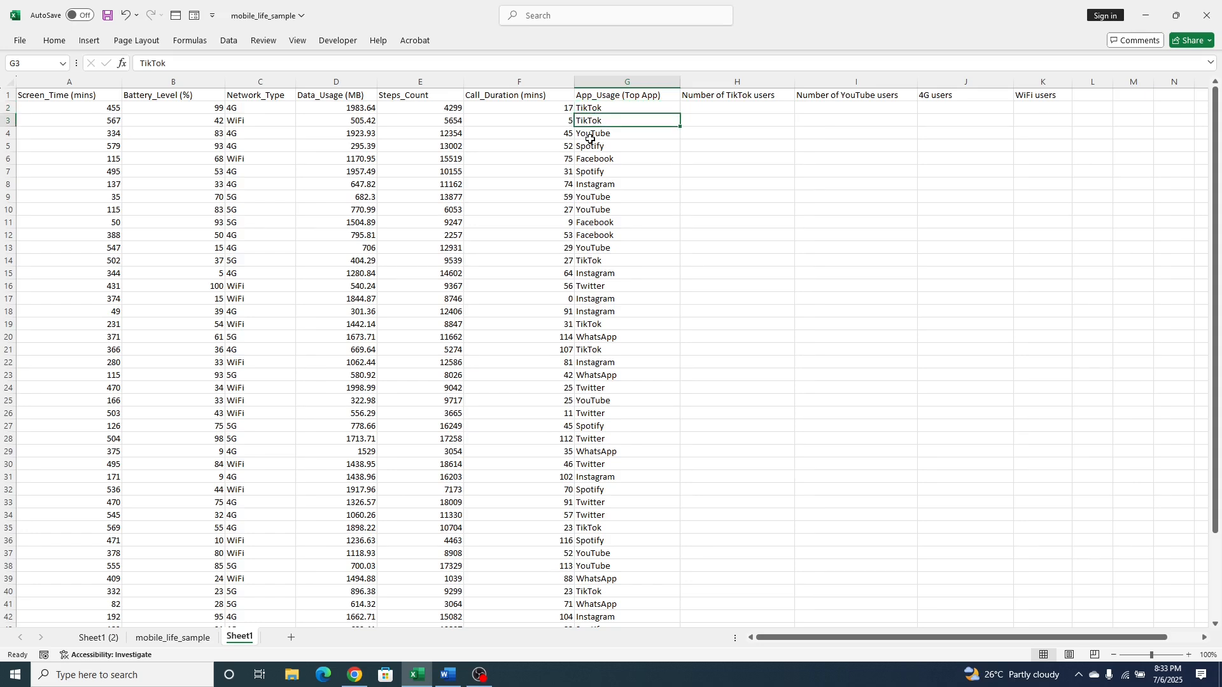
{"action": "left_click", "coordinate": [592, 267]}
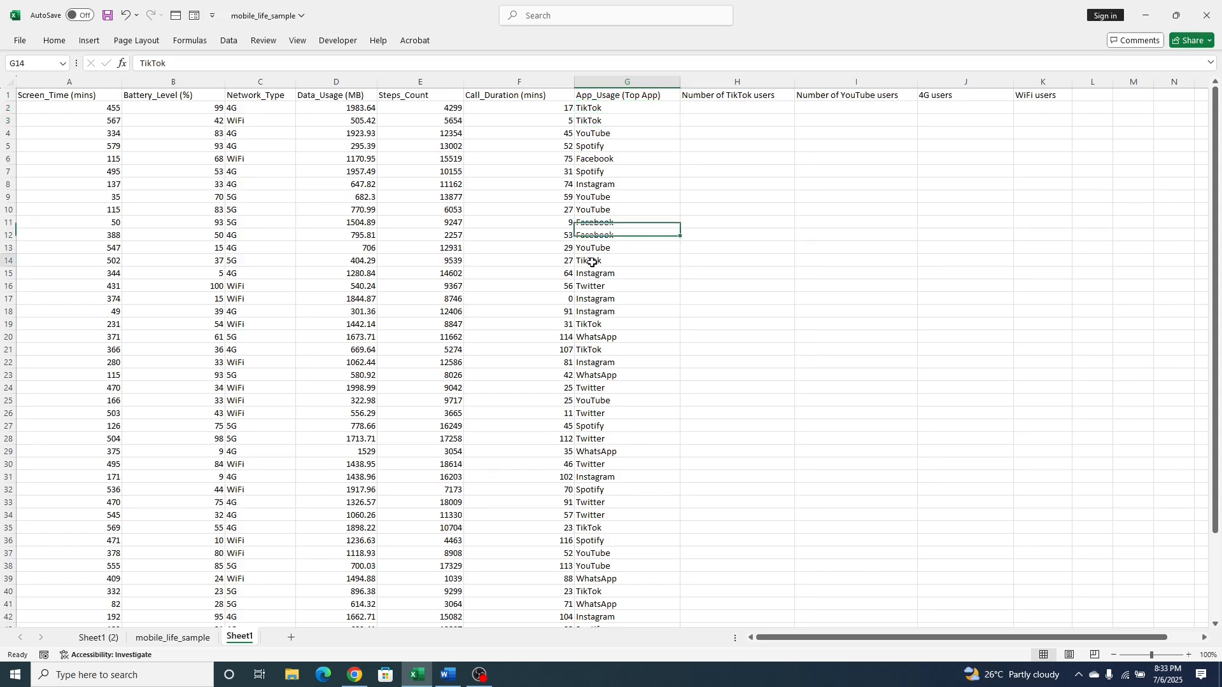
{"action": "left_click", "coordinate": [582, 350]}
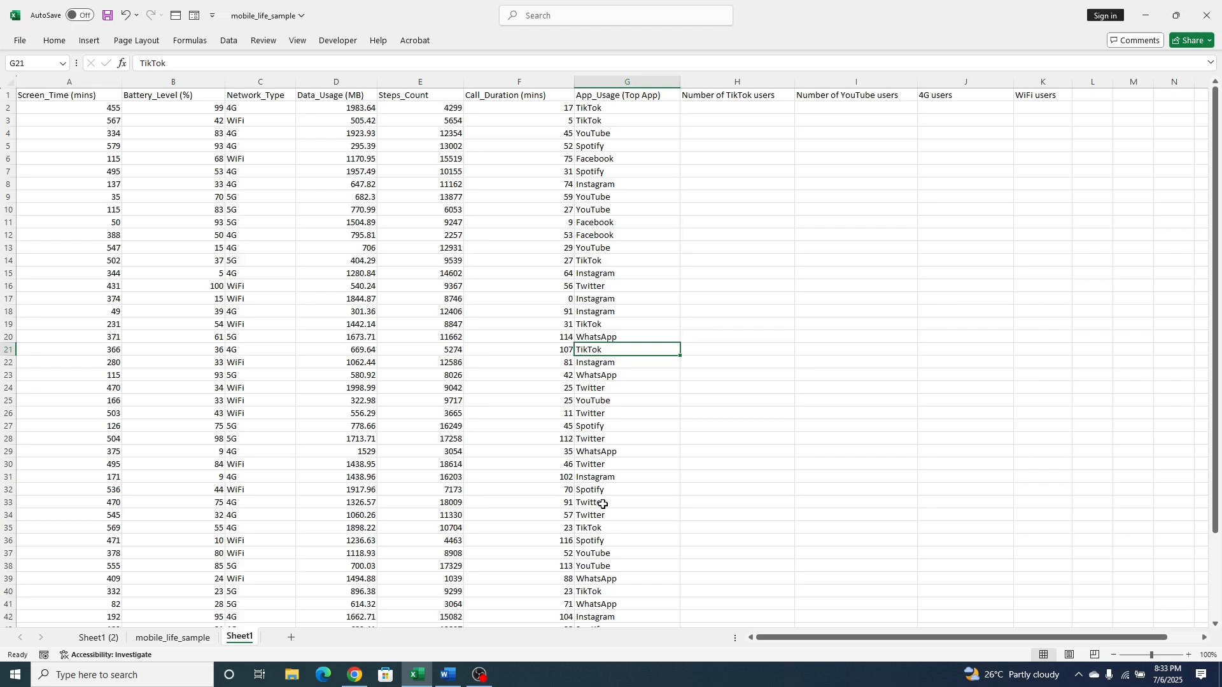
{"action": "left_click", "coordinate": [592, 530]}
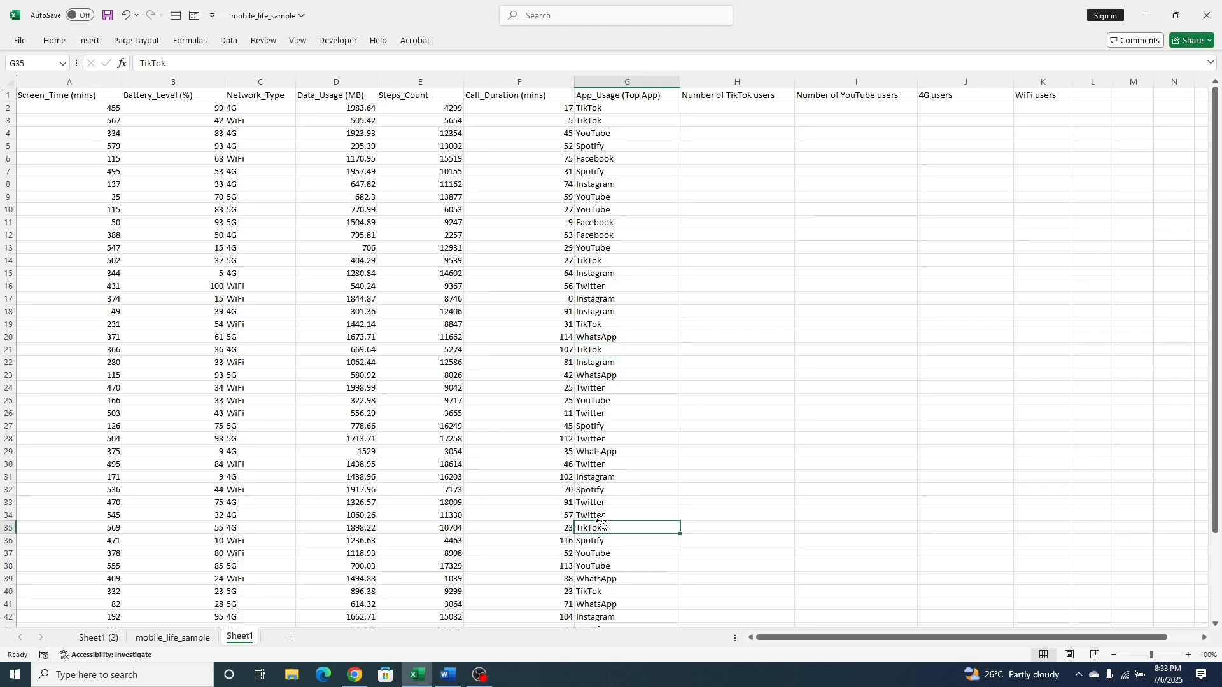
{"action": "scroll", "coordinate": [595, 522], "scroll_direction": "down", "scroll_amount": 2}
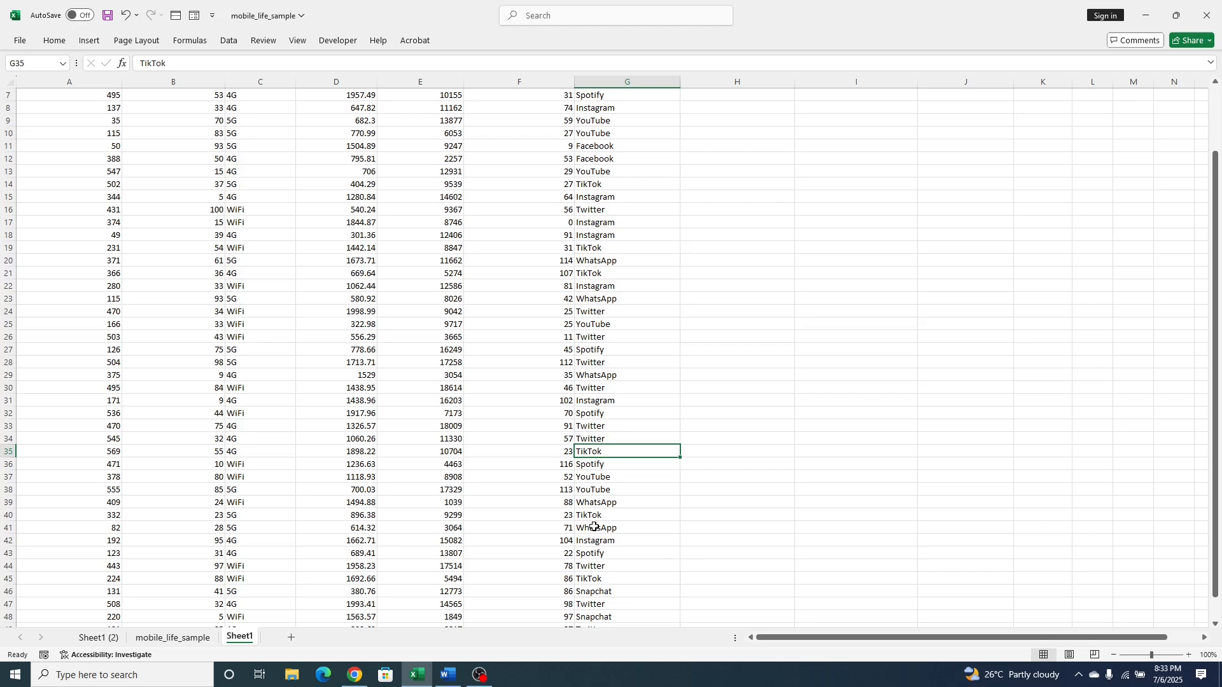
{"action": "left_click", "coordinate": [595, 518]}
{"action": "scroll", "coordinate": [595, 518], "scroll_direction": "down", "scroll_amount": 2}
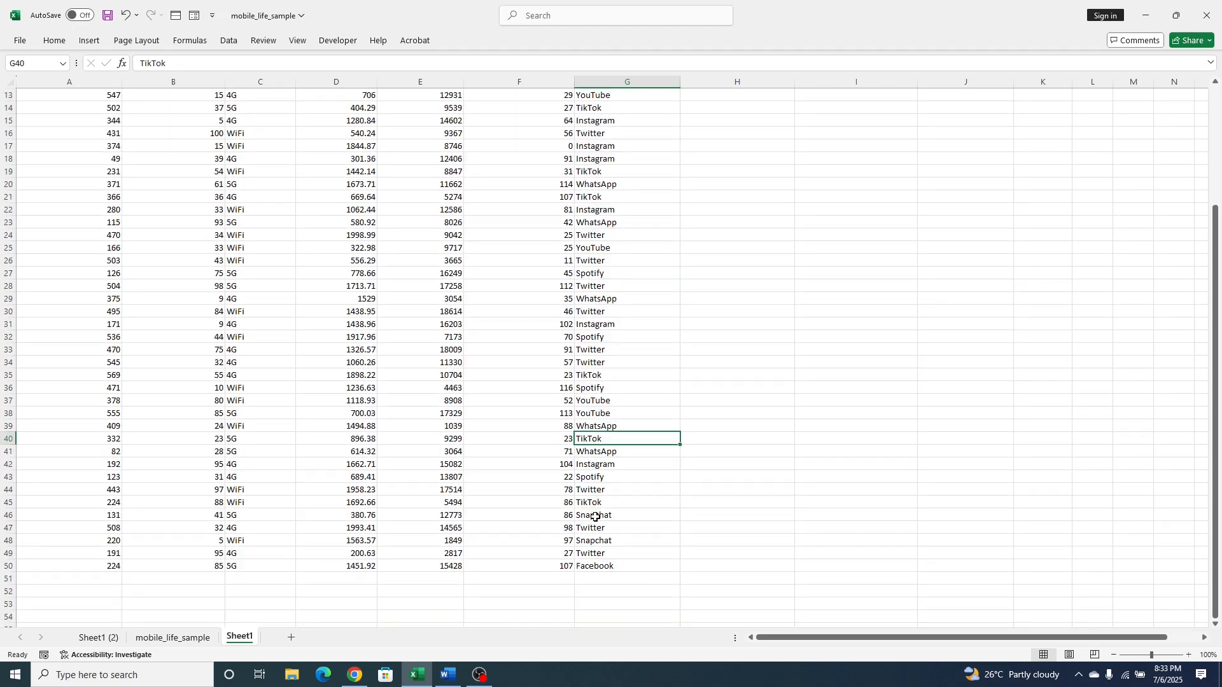
{"action": "left_click", "coordinate": [597, 505]}
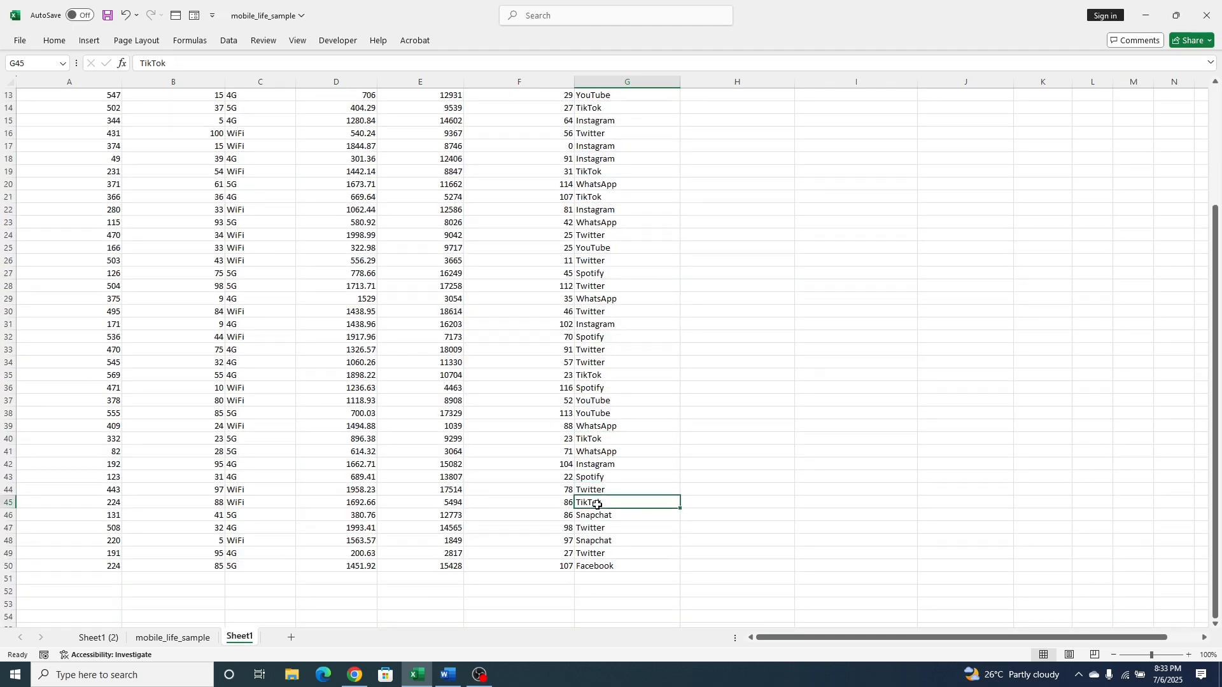
{"action": "left_click", "coordinate": [599, 438]}
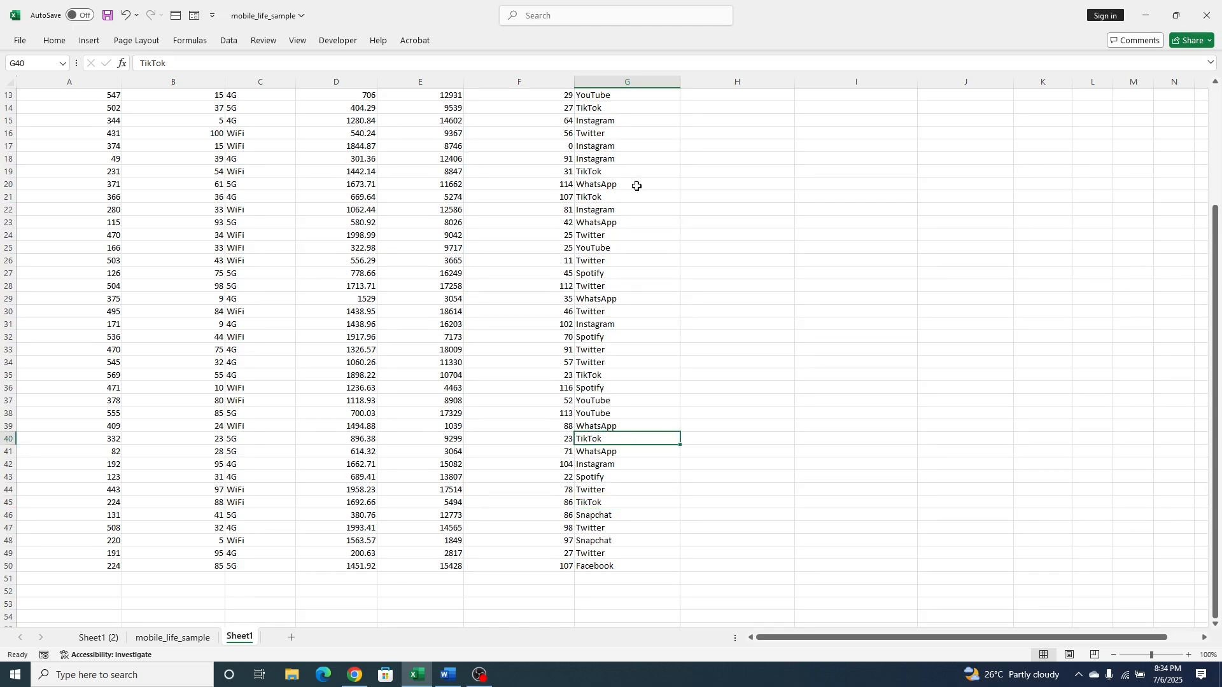
{"action": "scroll", "coordinate": [640, 194], "scroll_direction": "up", "scroll_amount": 2}
{"action": "scroll", "coordinate": [640, 194], "scroll_direction": "up", "scroll_amount": 2}
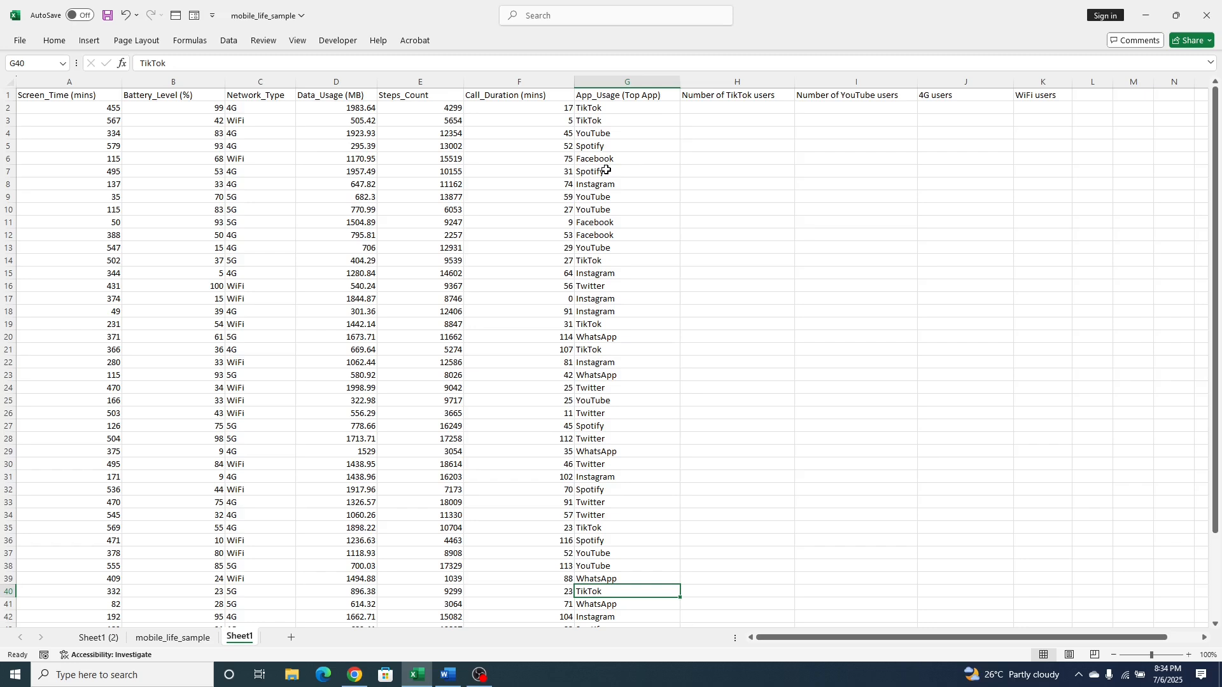
- Count the TikTok users in H2 with a COUNTIF formula over all of column G, using the criterion "tiktok"
{"action": "left_click", "coordinate": [698, 109]}
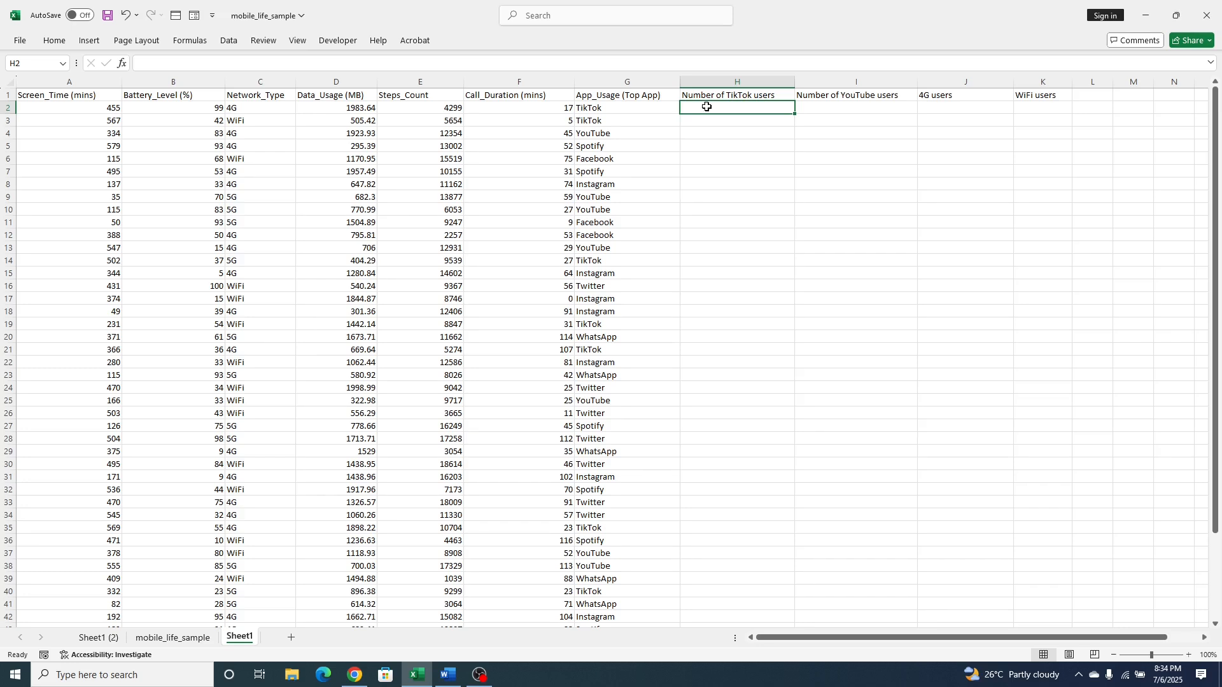
{"action": "type", "text": "="}
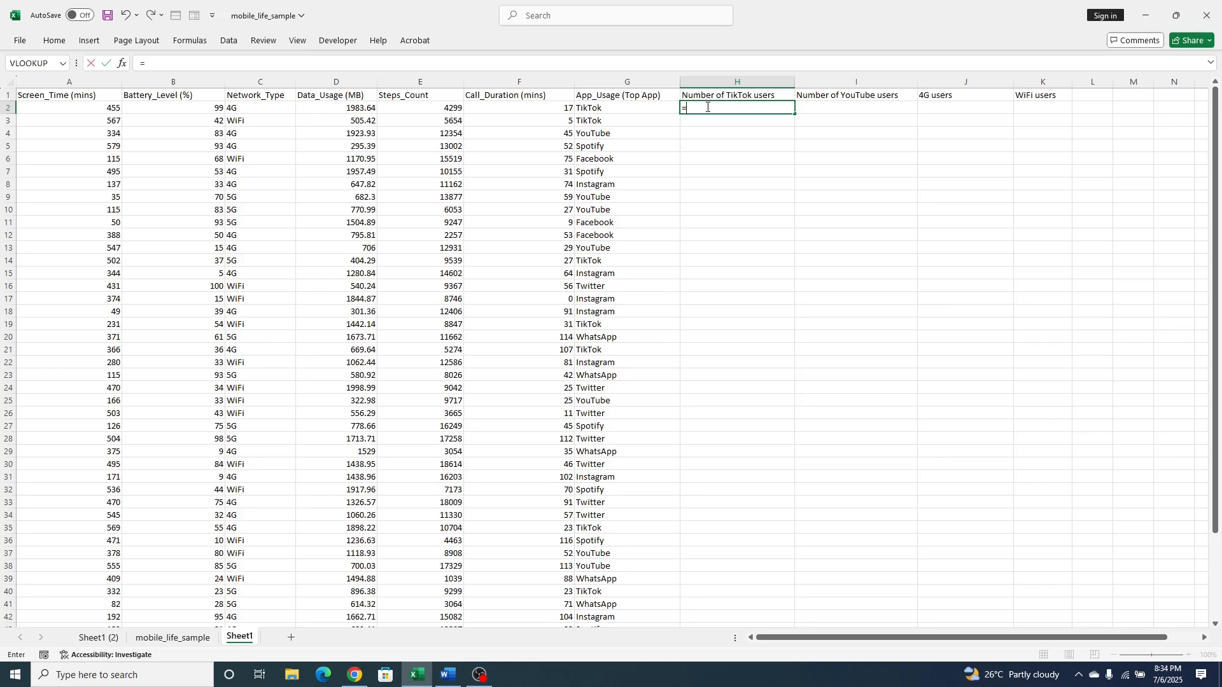
{"action": "type", "text": "c"}
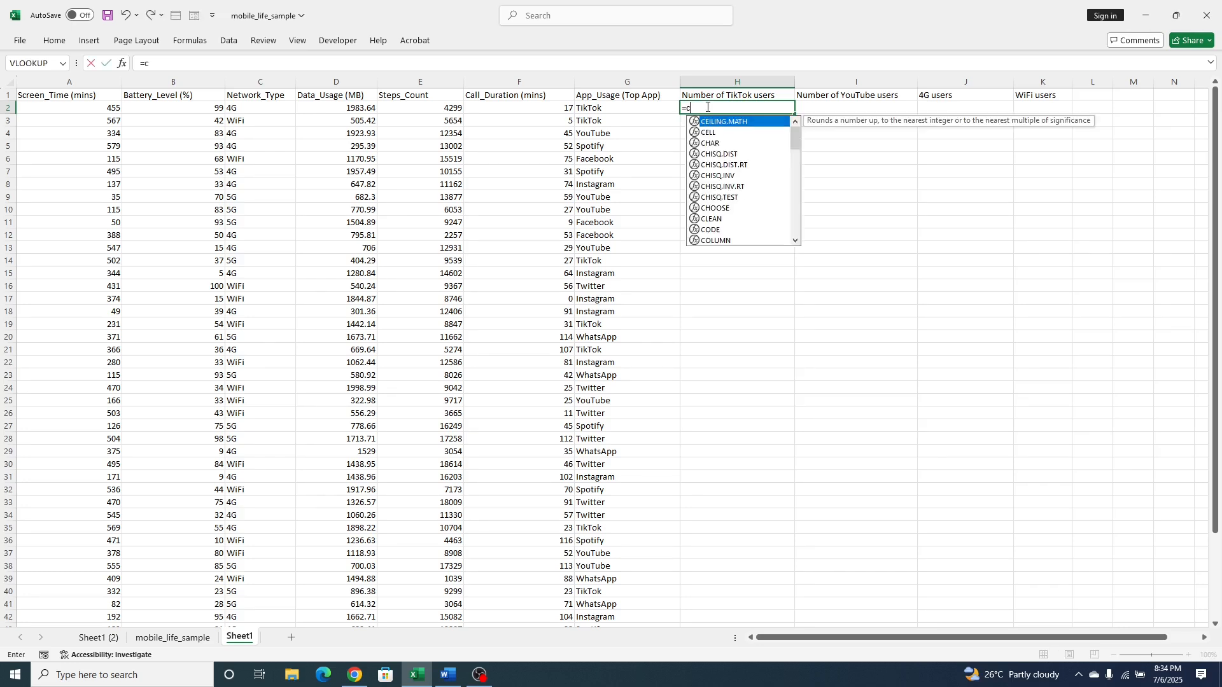
{"action": "type", "text": "ounti"}
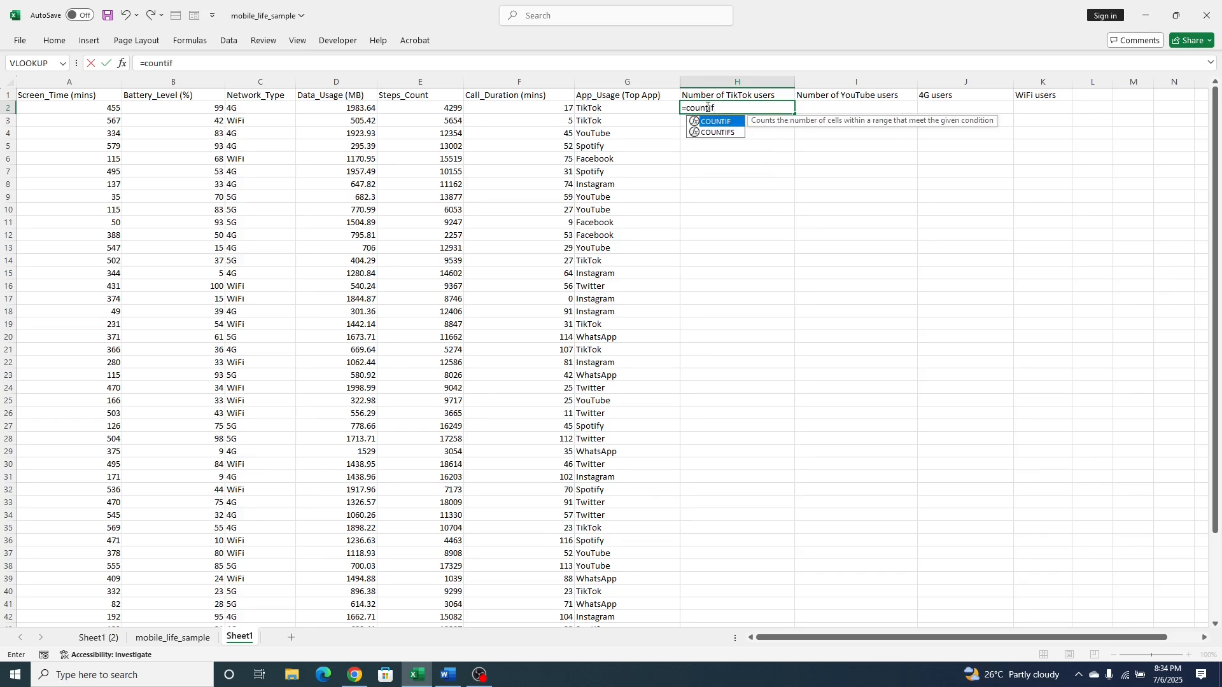
{"action": "type", "text": "f("}
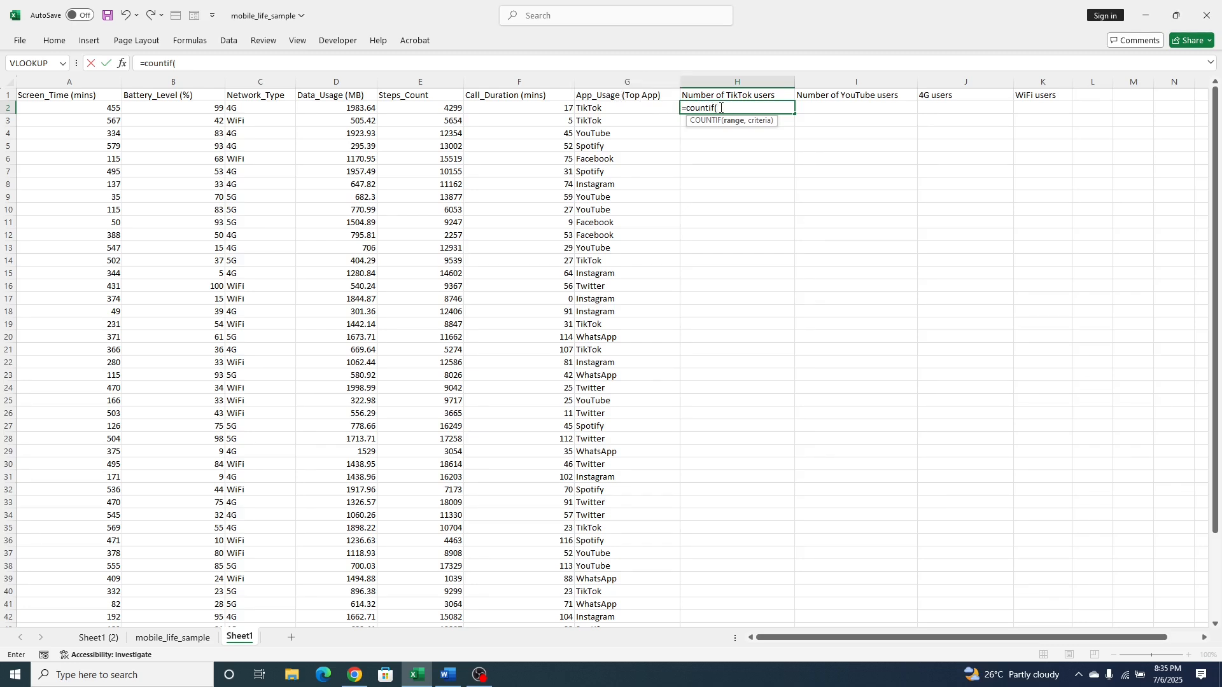
{"action": "left_click", "coordinate": [616, 81]}
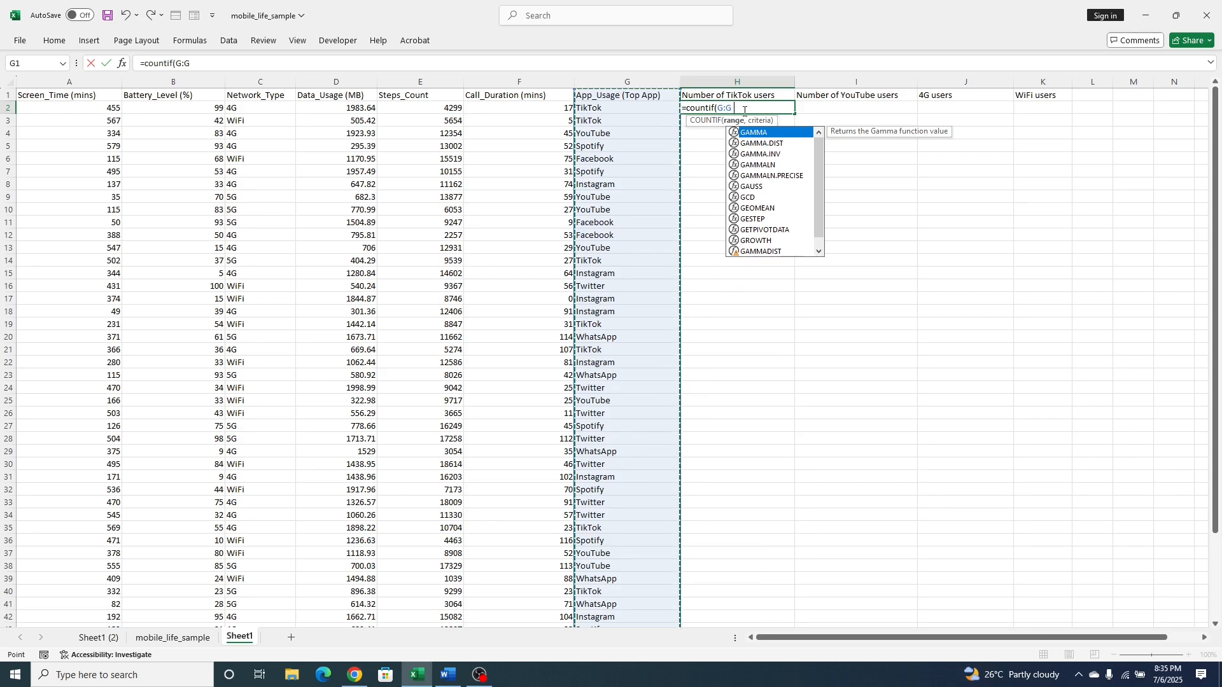
{"action": "type", "text": ", \"tik"}
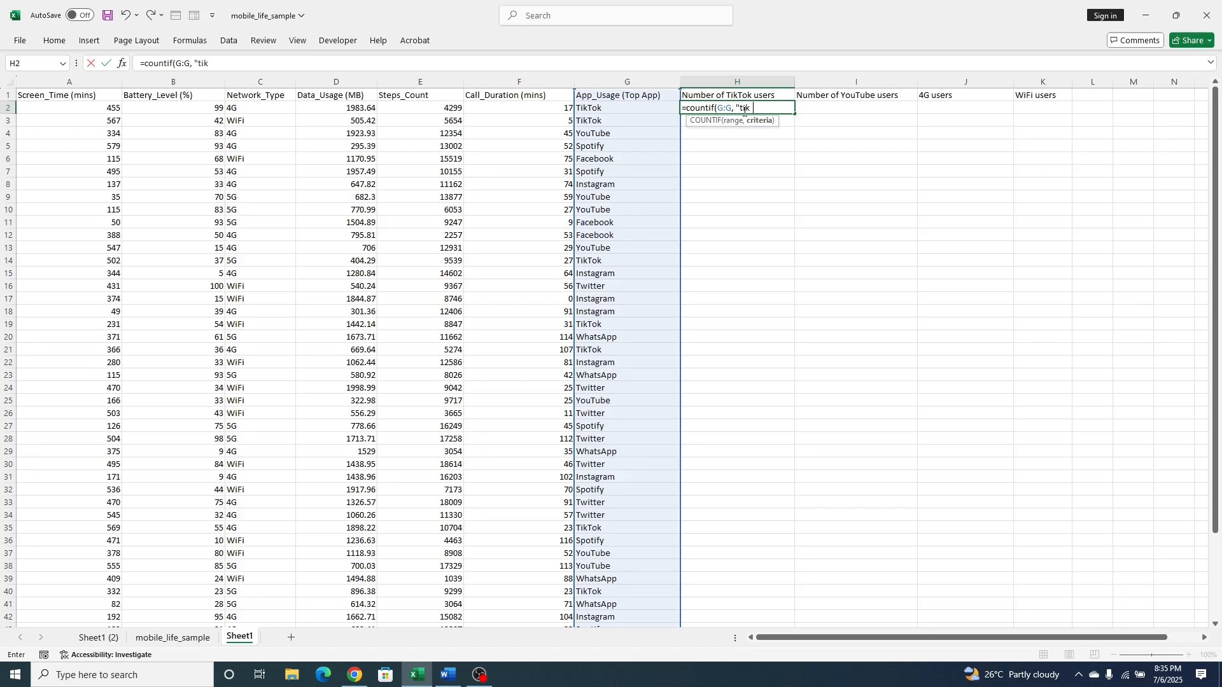
{"action": "type", "text": "ok\")"}
{"action": "key", "text": "Return"}
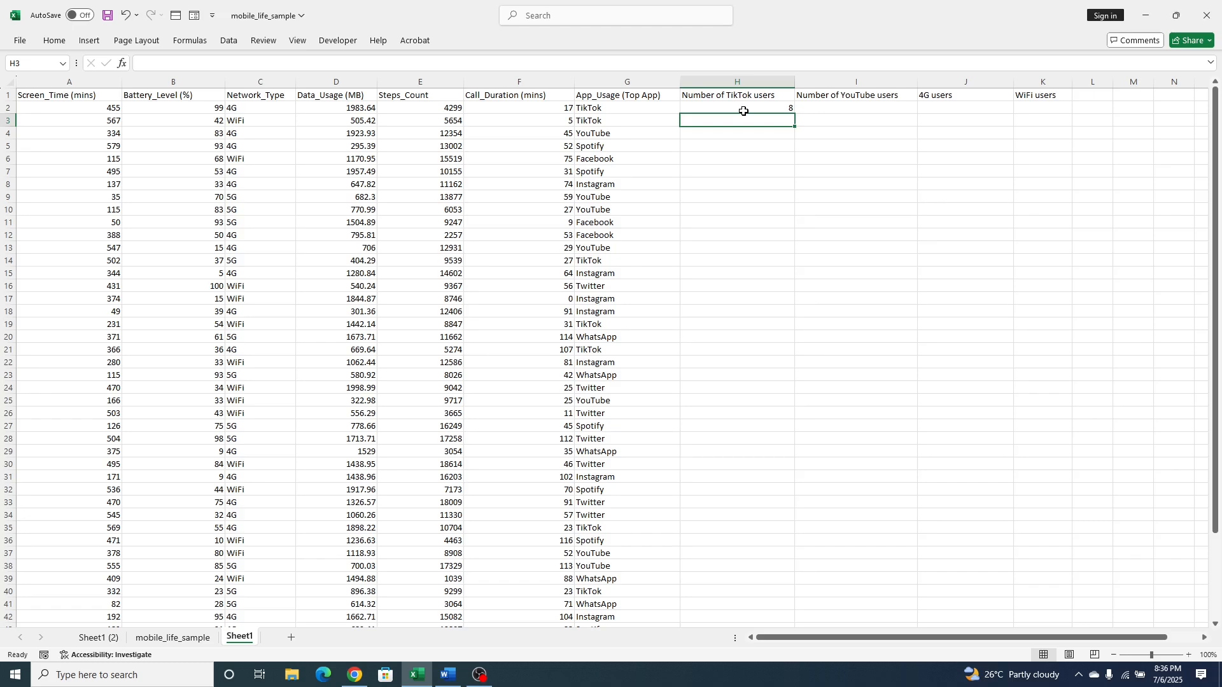
{"action": "scroll", "coordinate": [307, 243], "scroll_direction": "down", "scroll_amount": 4}
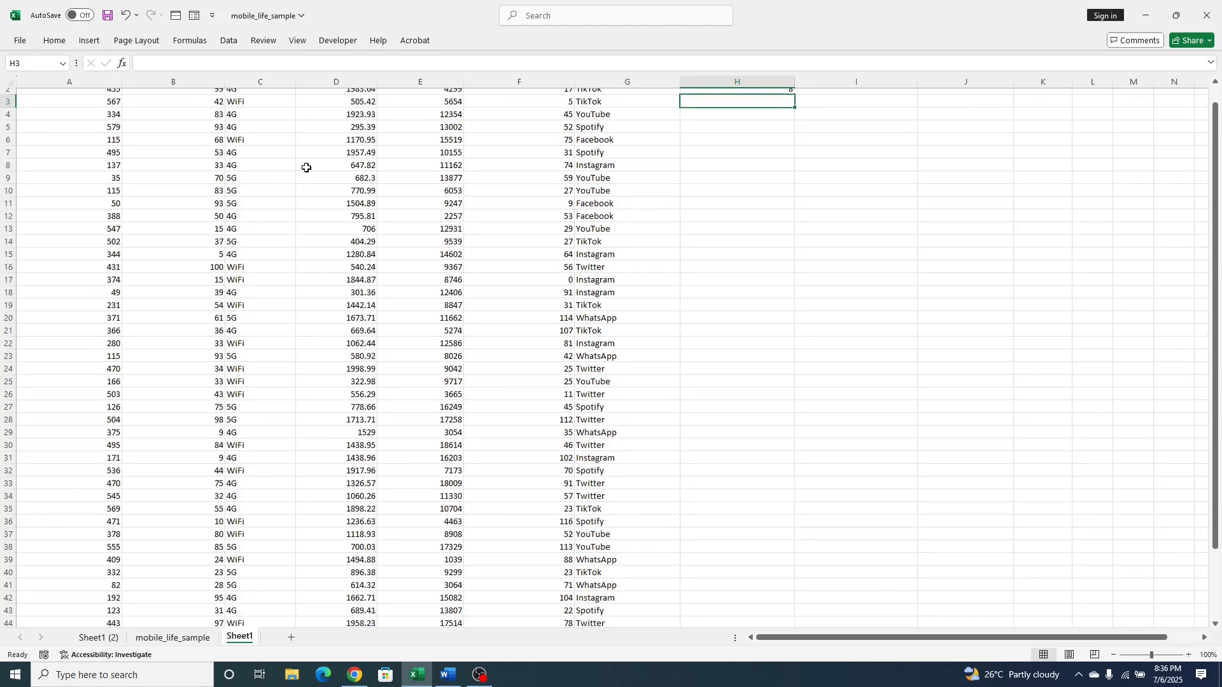
{"action": "scroll", "coordinate": [308, 248], "scroll_direction": "up", "scroll_amount": 4}
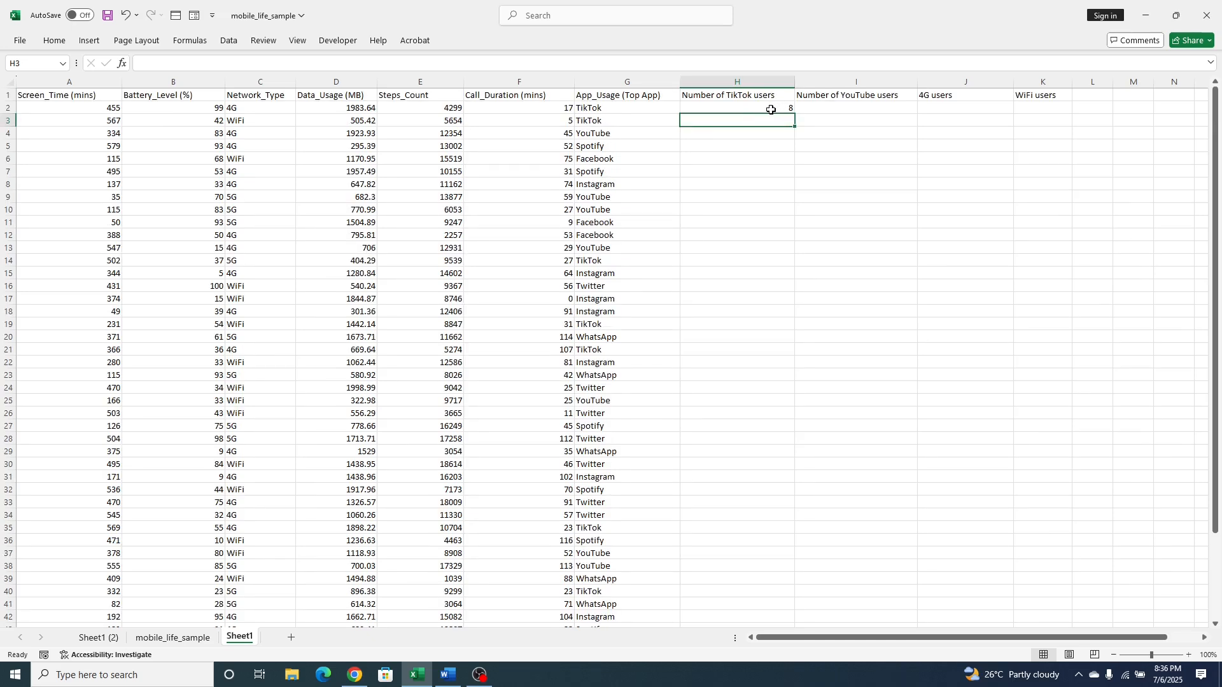
- Count the YouTube users in I2 with a COUNTIF formula over the range G2:G50, using the criterion "youtube"
{"action": "left_click", "coordinate": [825, 104]}
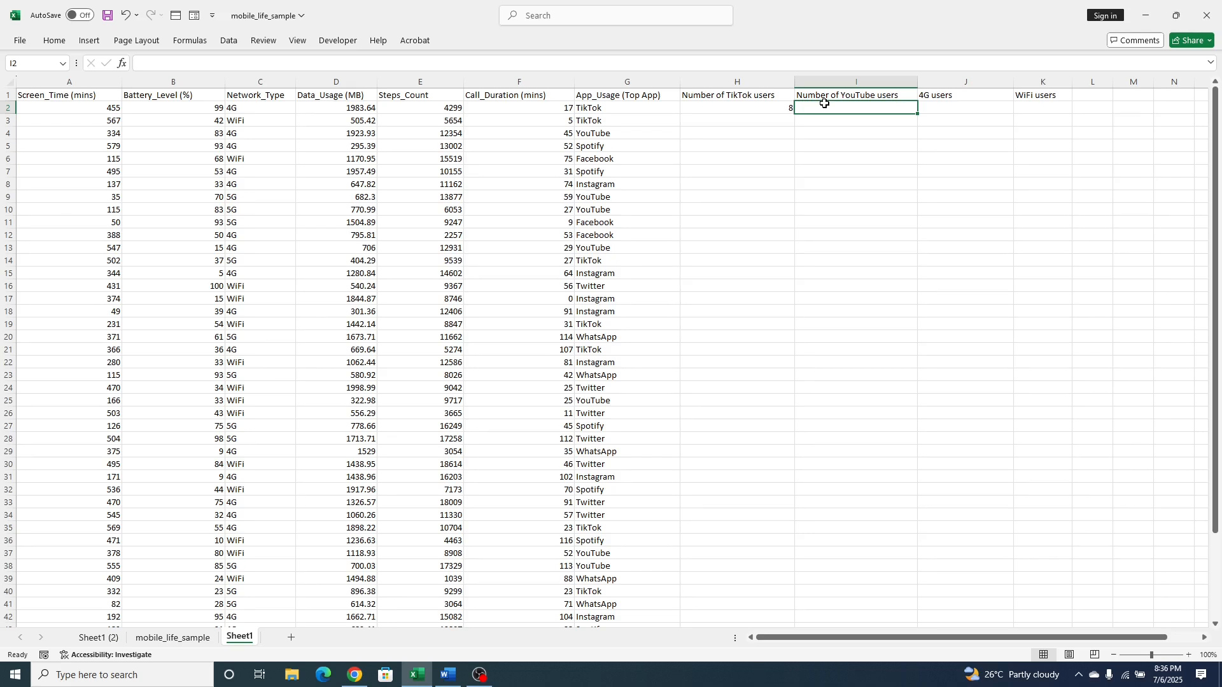
{"action": "type", "text": "="}
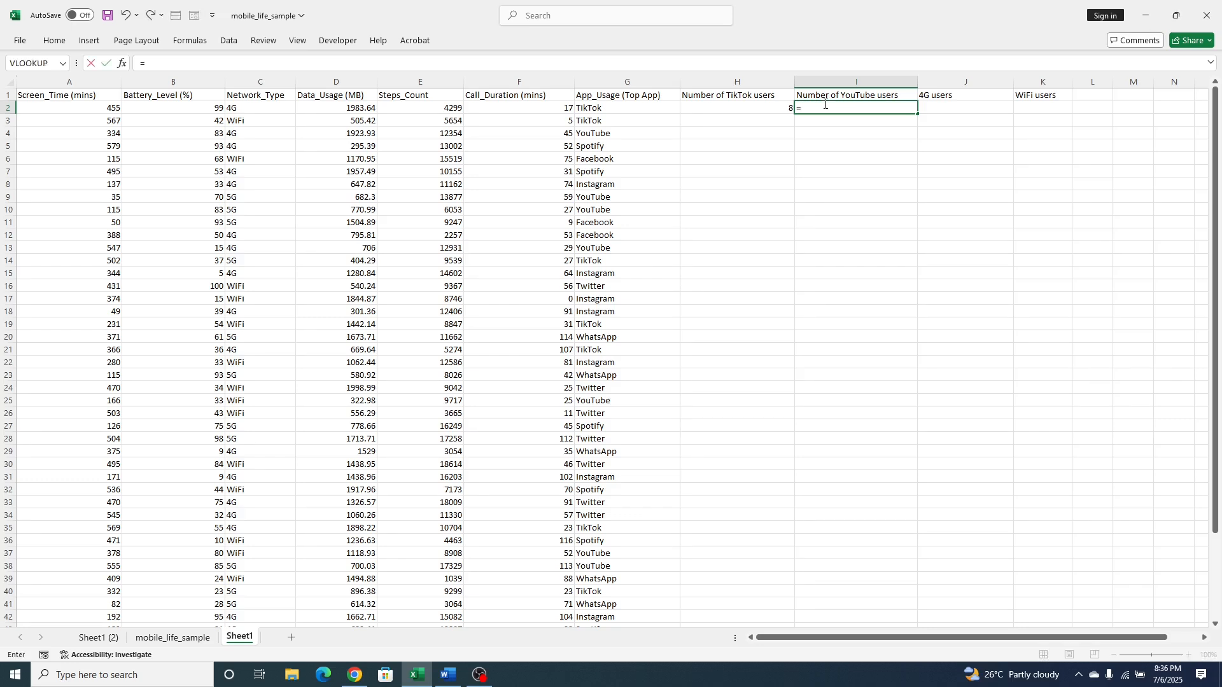
{"action": "type", "text": "c"}
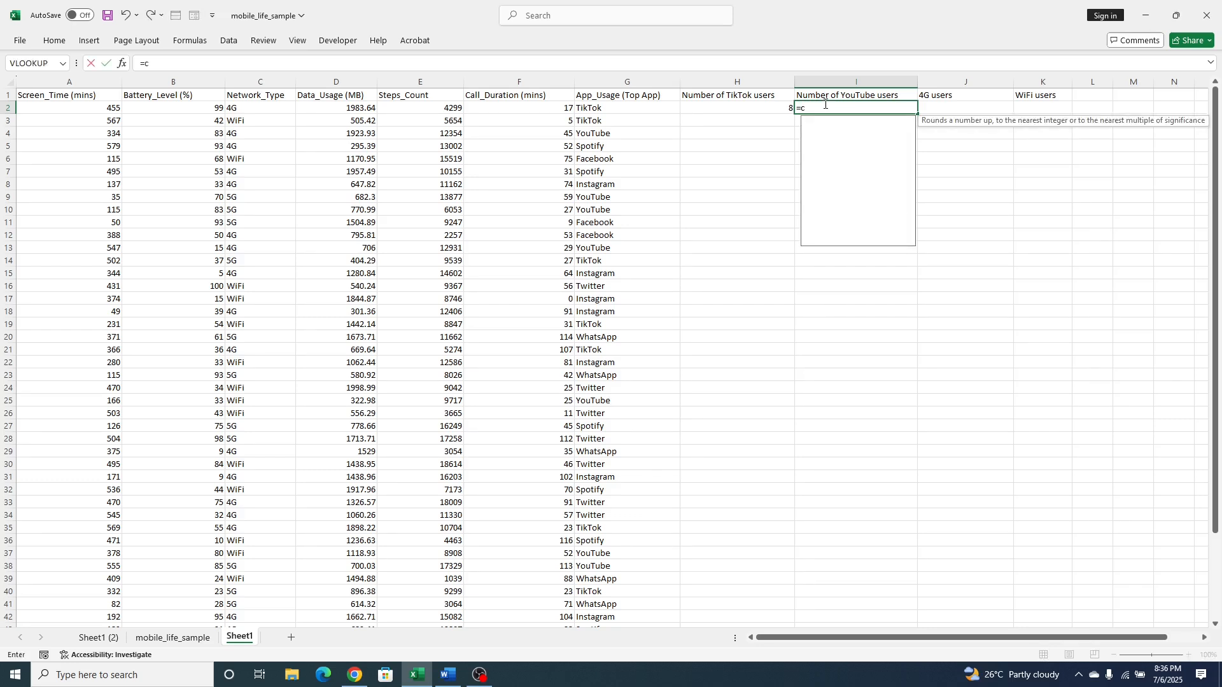
{"action": "type", "text": "ountif"}
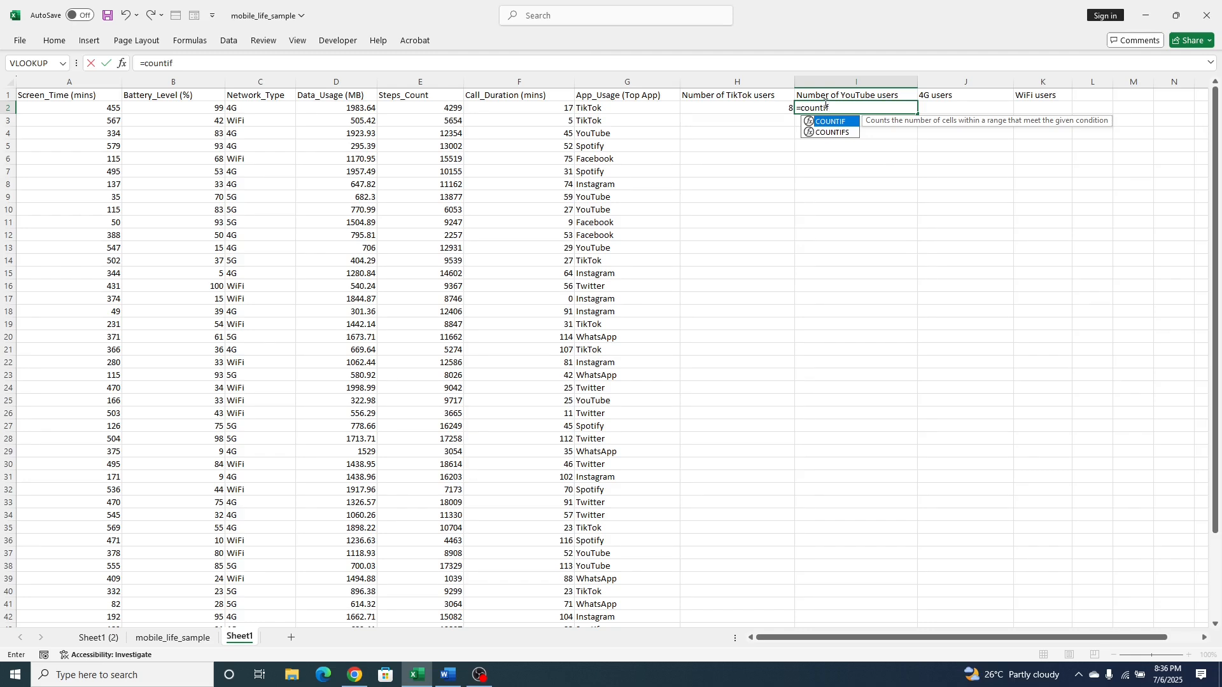
{"action": "type", "text": "("}
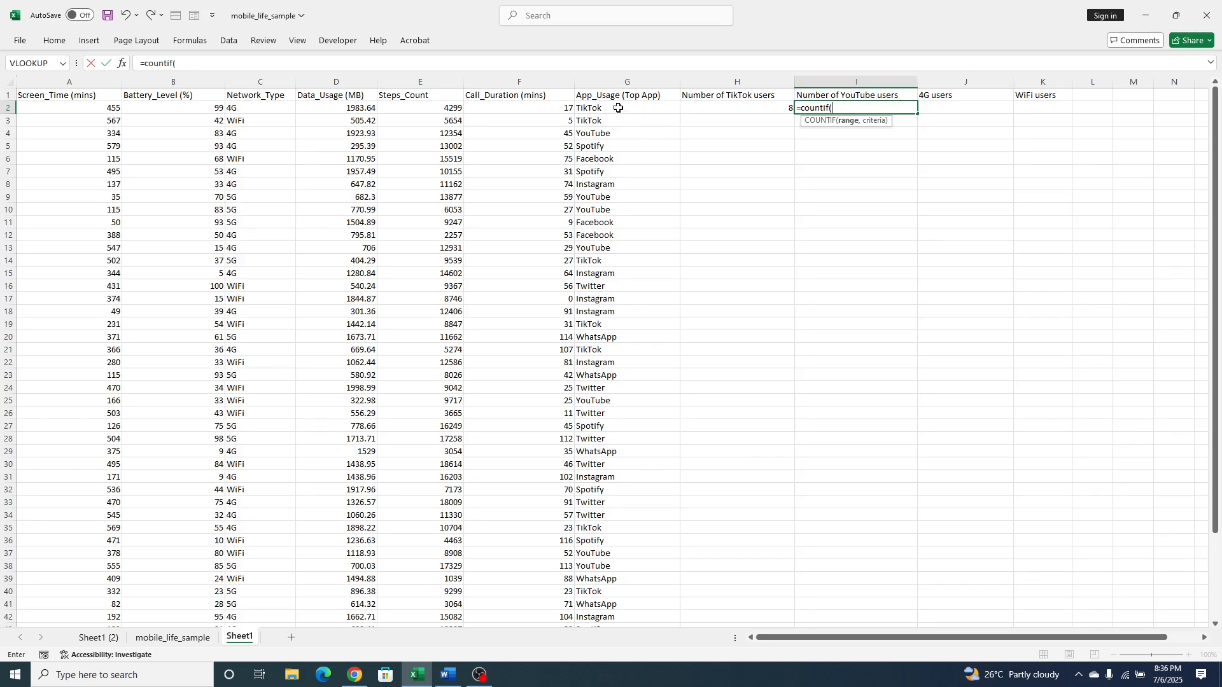
{"action": "left_click_drag", "start_coordinate": [619, 108], "coordinate": [624, 532]}
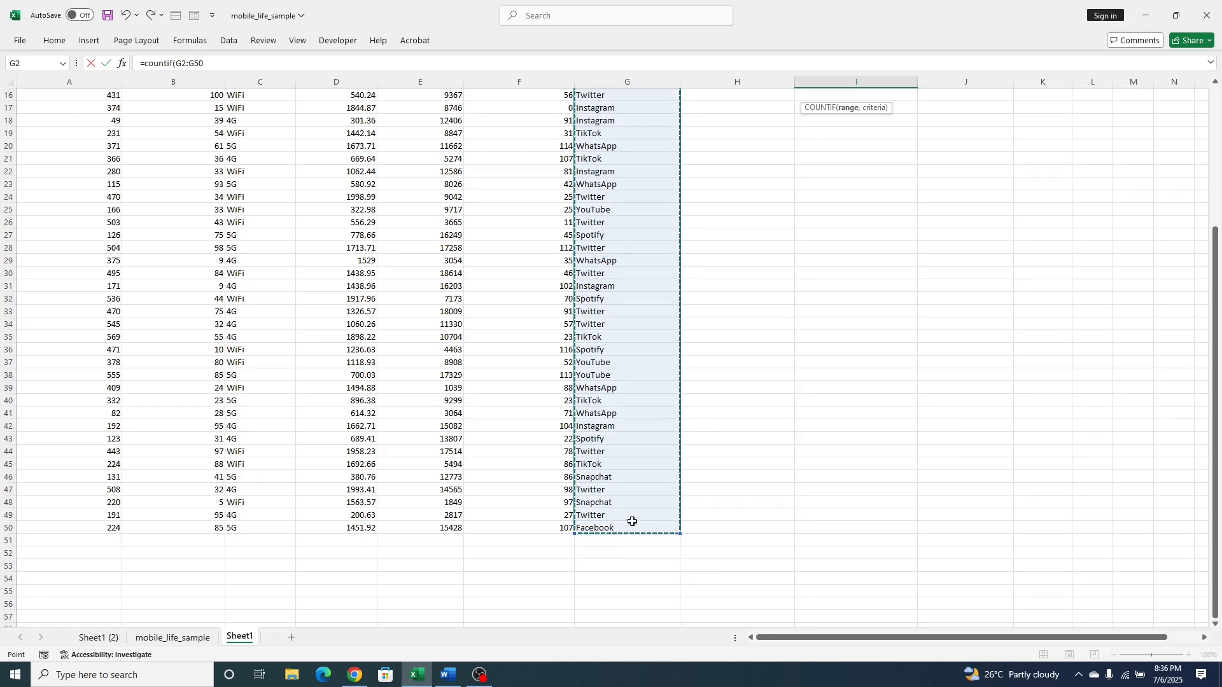
{"action": "scroll", "coordinate": [723, 440], "scroll_direction": "up", "scroll_amount": 5}
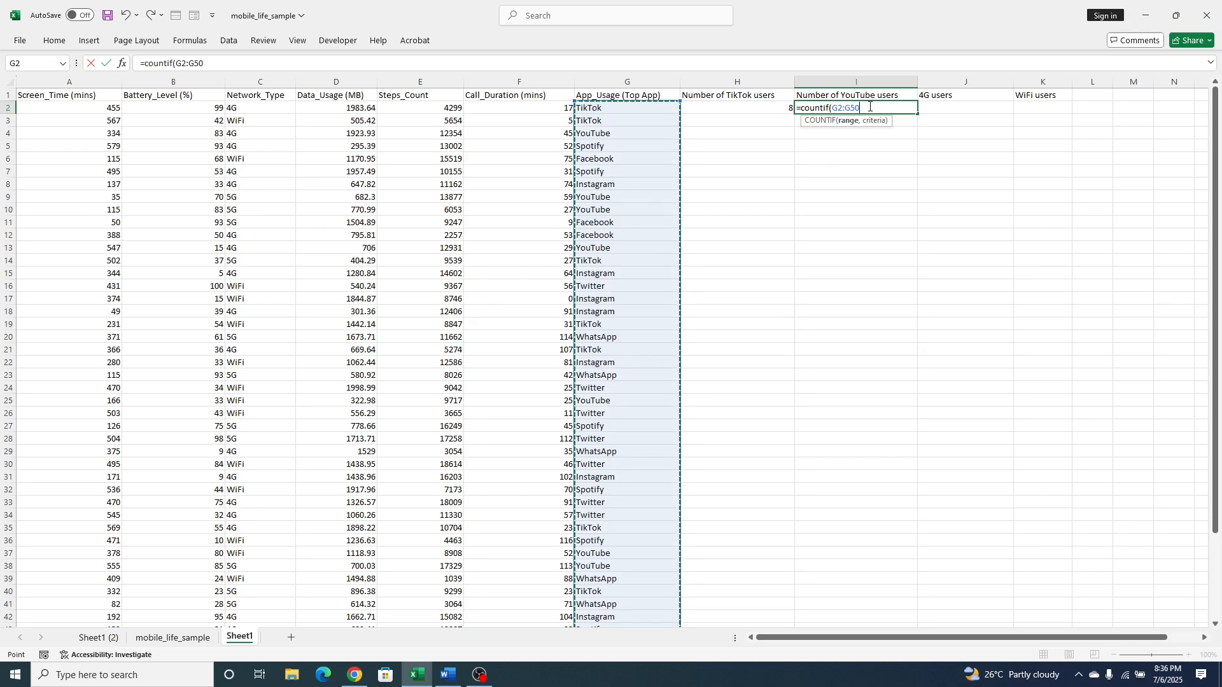
{"action": "type", "text": ", \"y"}
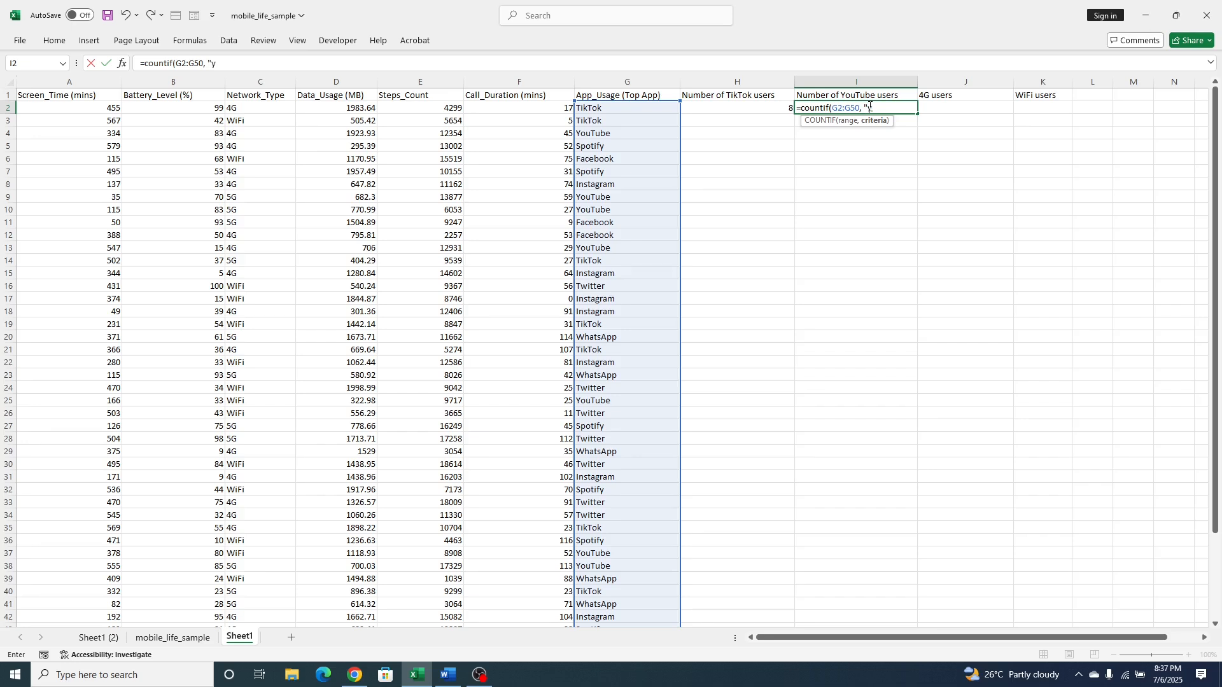
{"action": "type", "text": "utube\")"}
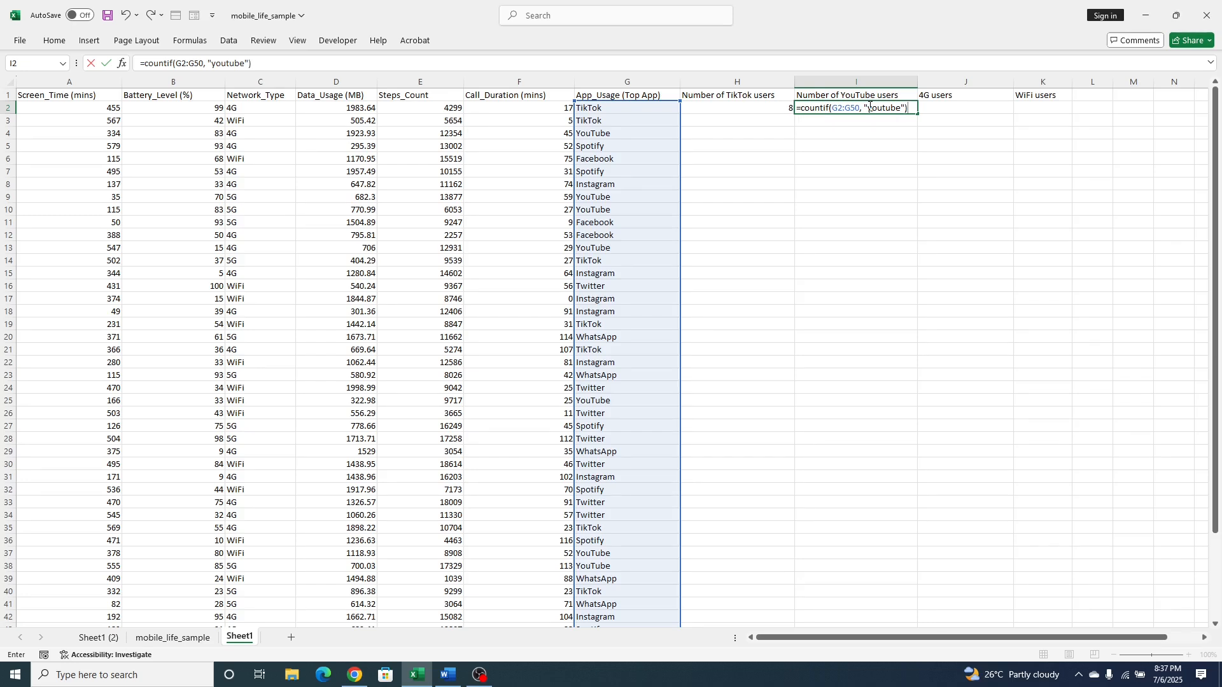
{"action": "key", "text": "Return"}
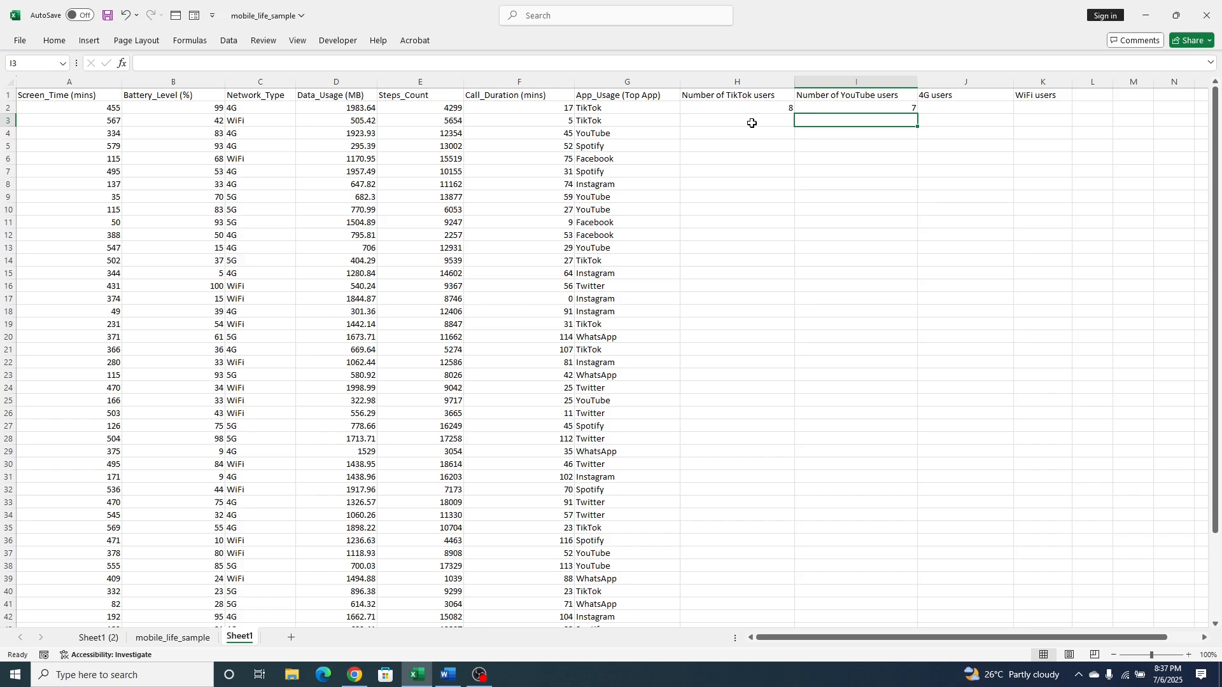
- Count the 4G users in J2 with a COUNTIF formula over the range C2:C50, using the criterion "4G"
{"action": "left_click", "coordinate": [949, 109]}
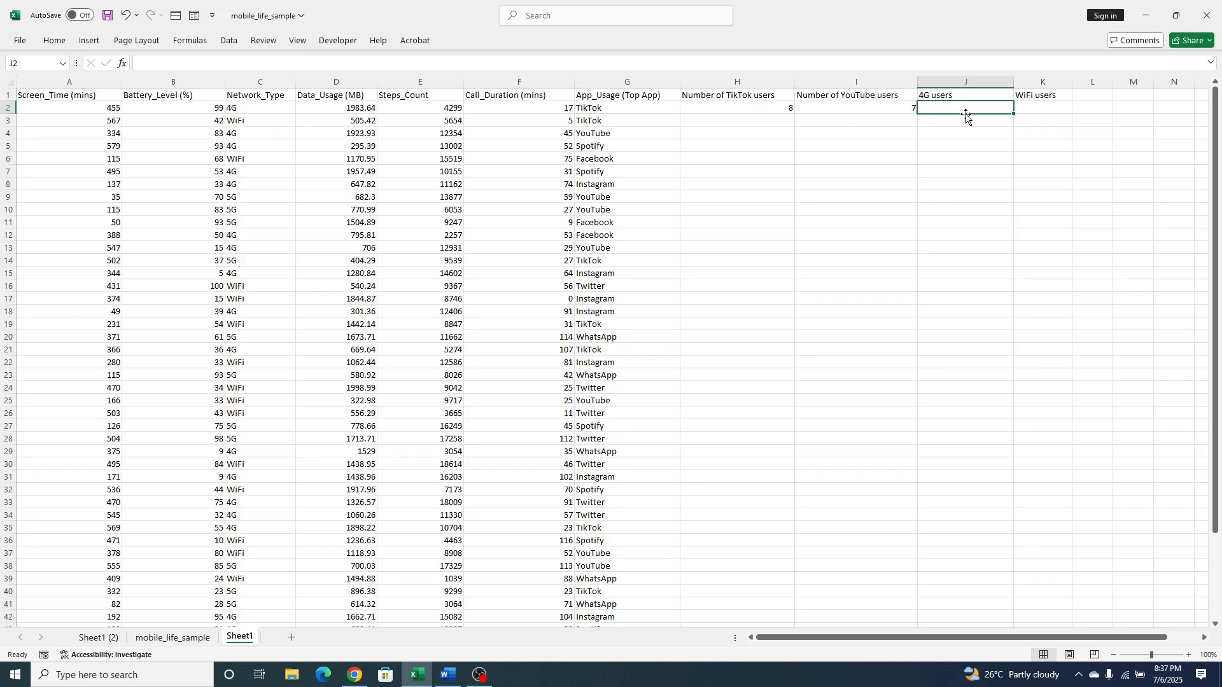
{"action": "type", "text": "="}
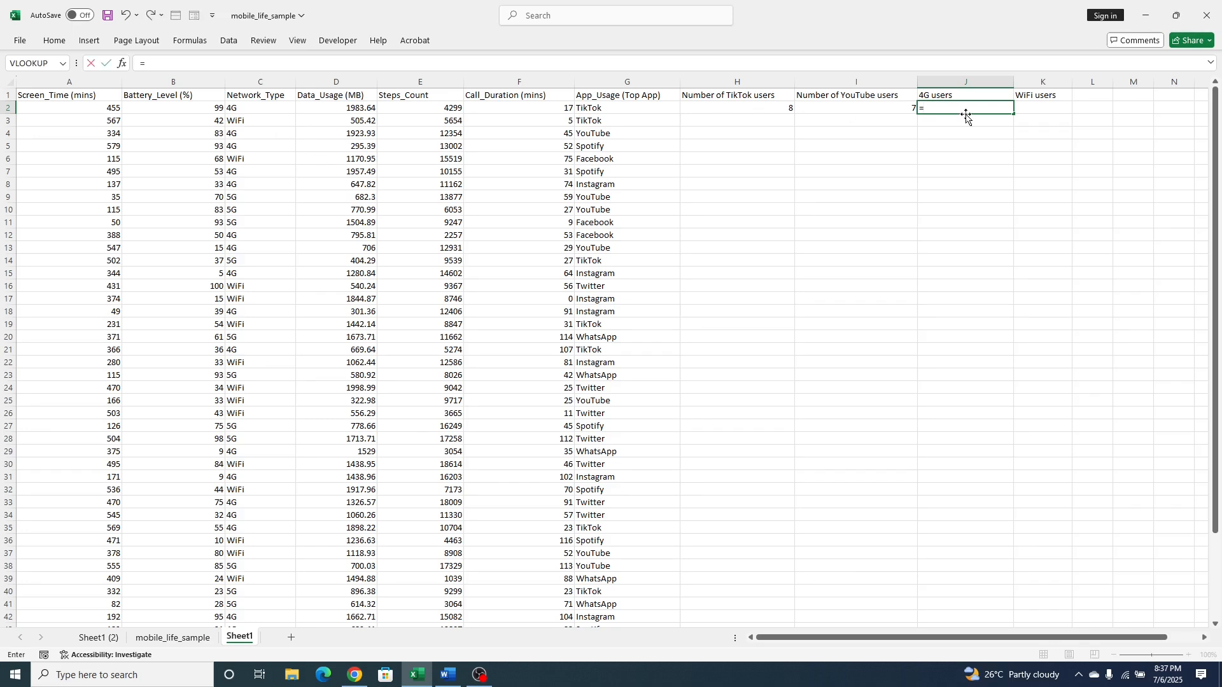
{"action": "type", "text": "countif"}
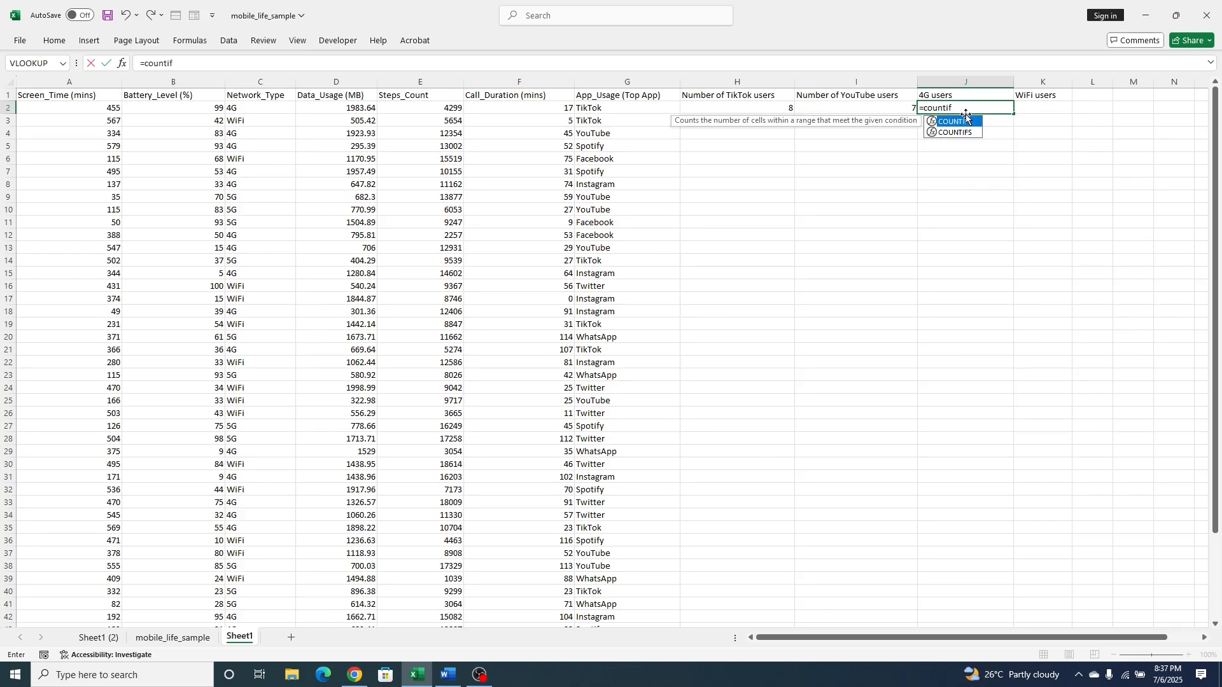
{"action": "type", "text": "("}
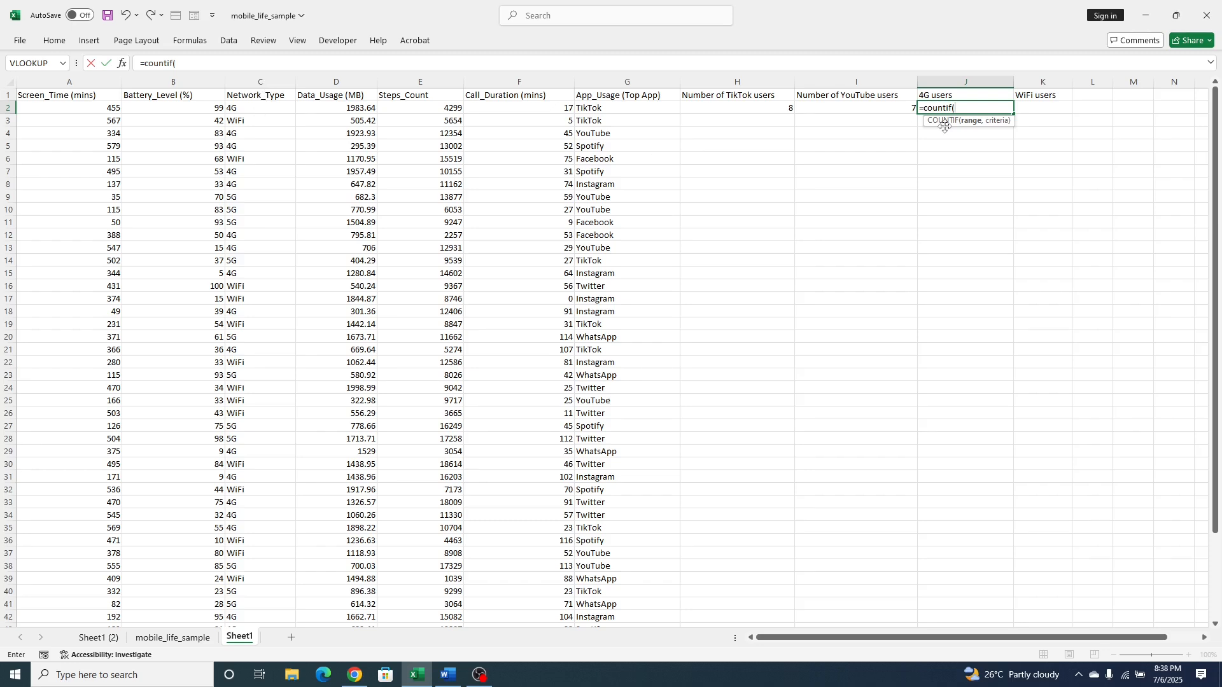
{"action": "type", "text": "c"}
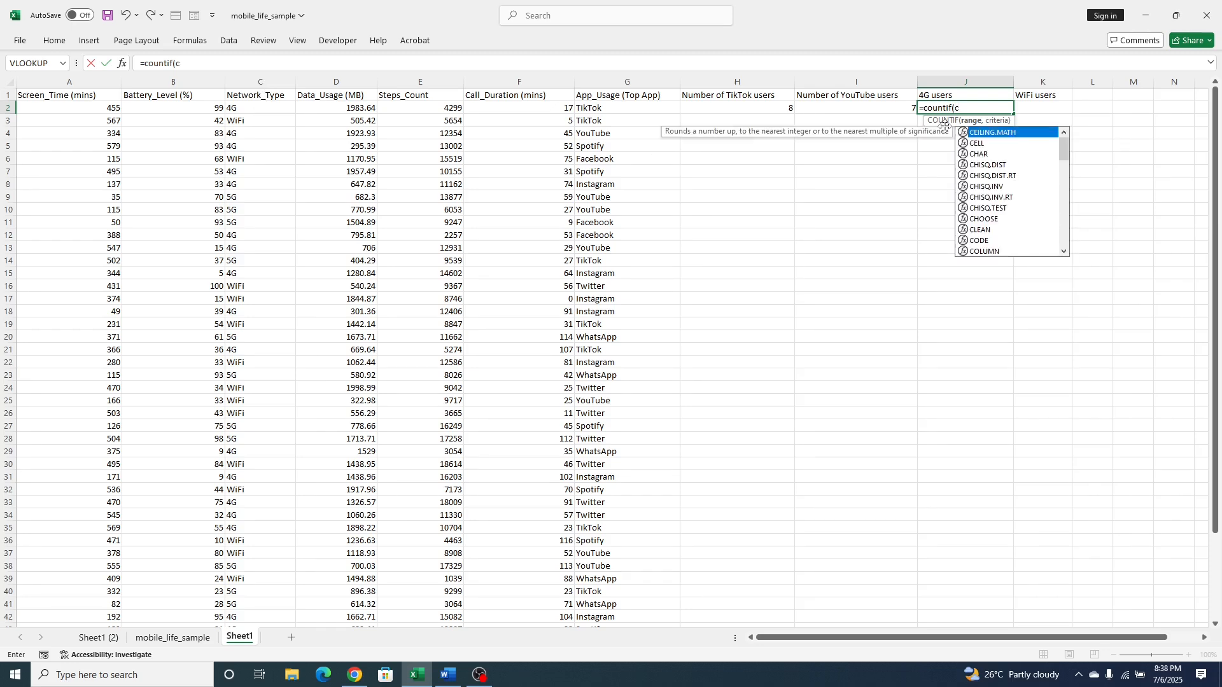
{"action": "type", "text": "2"}
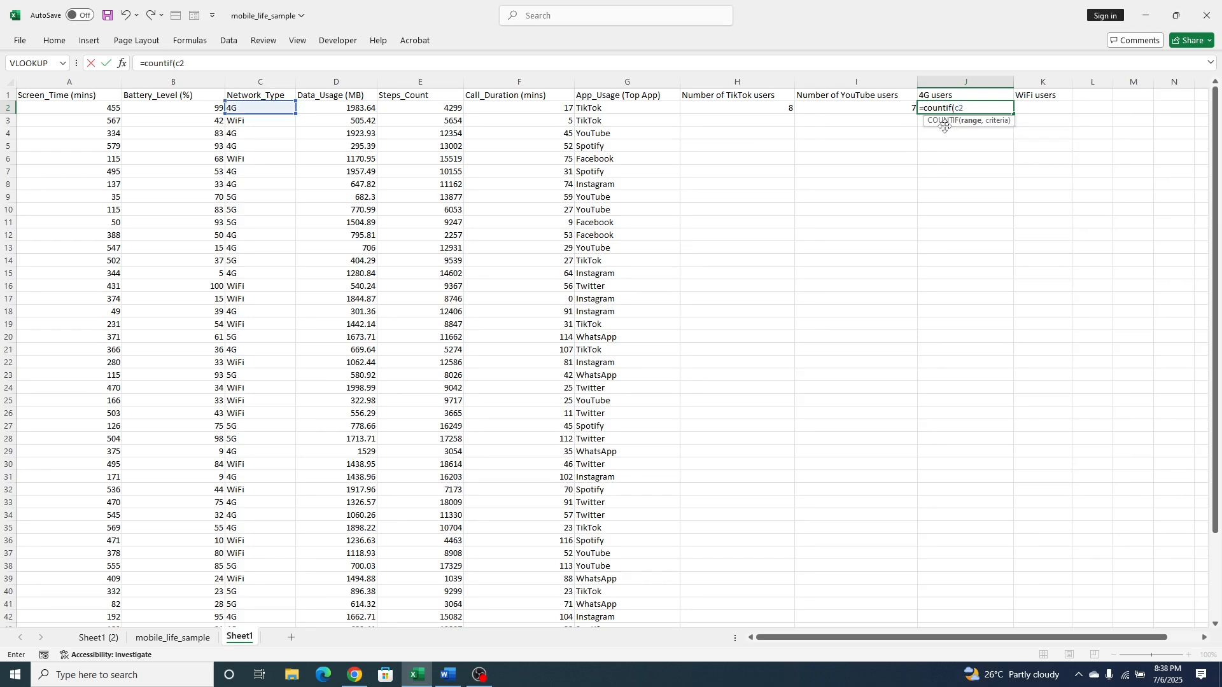
{"action": "type", "text": ":c"}
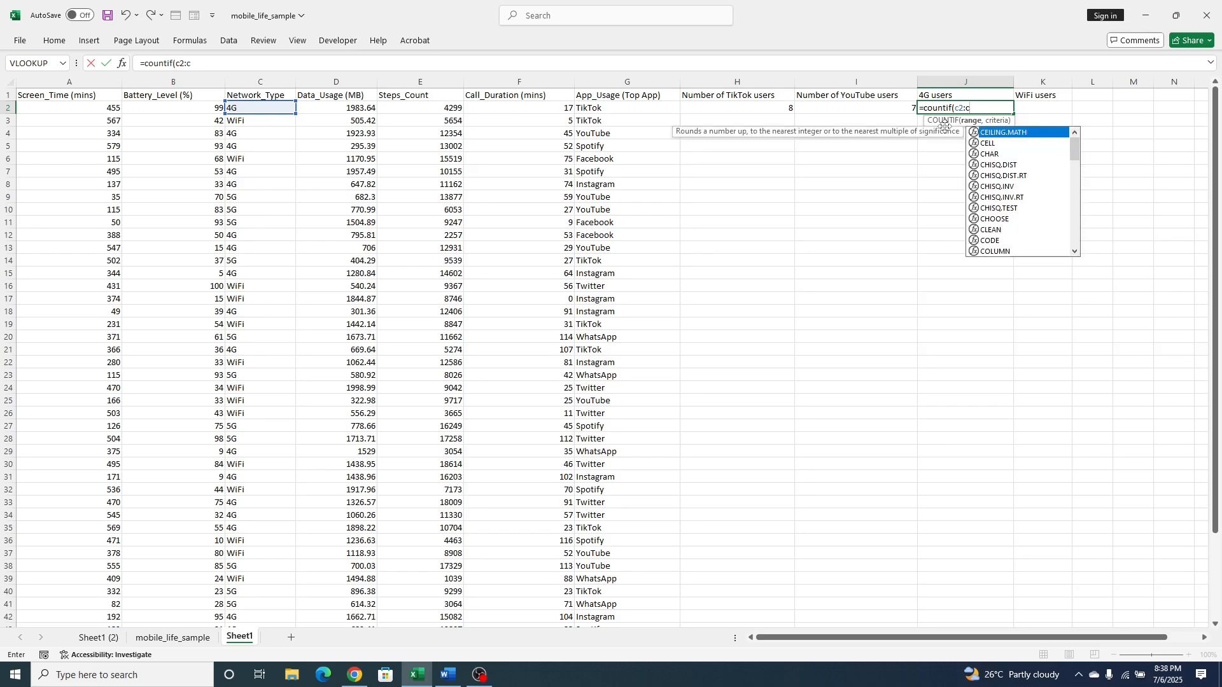
{"action": "type", "text": "50"}
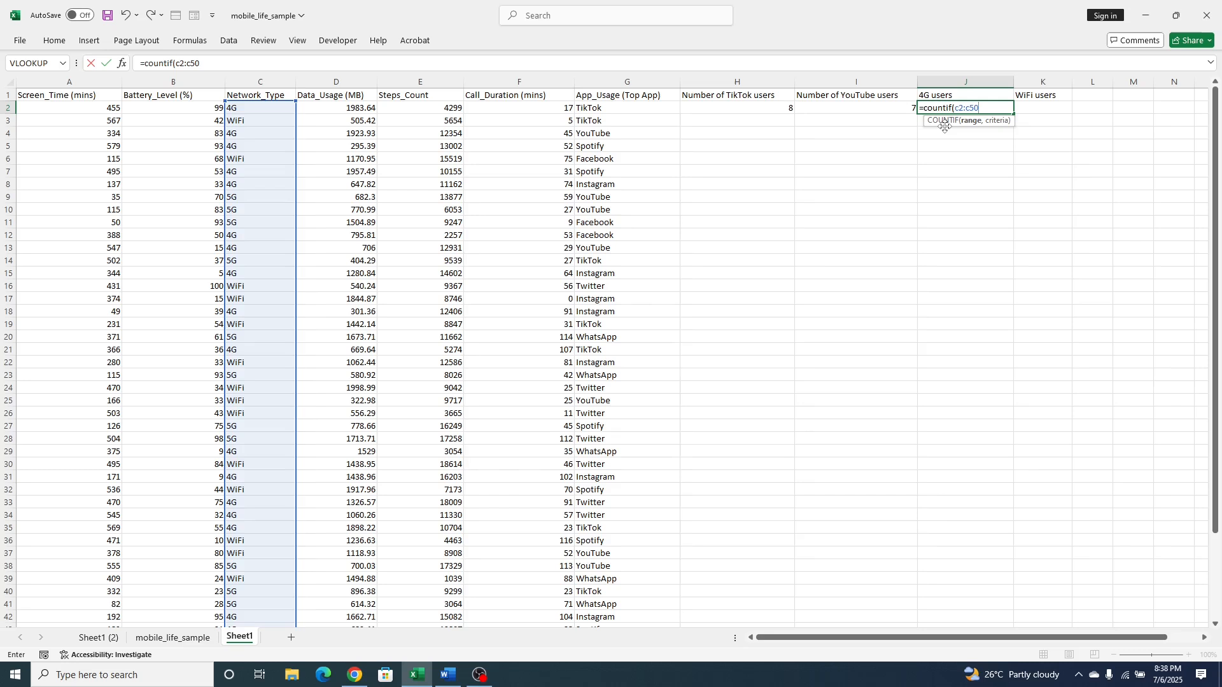
{"action": "type", "text": ", \"4G\")"}
{"action": "key", "text": "Return"}
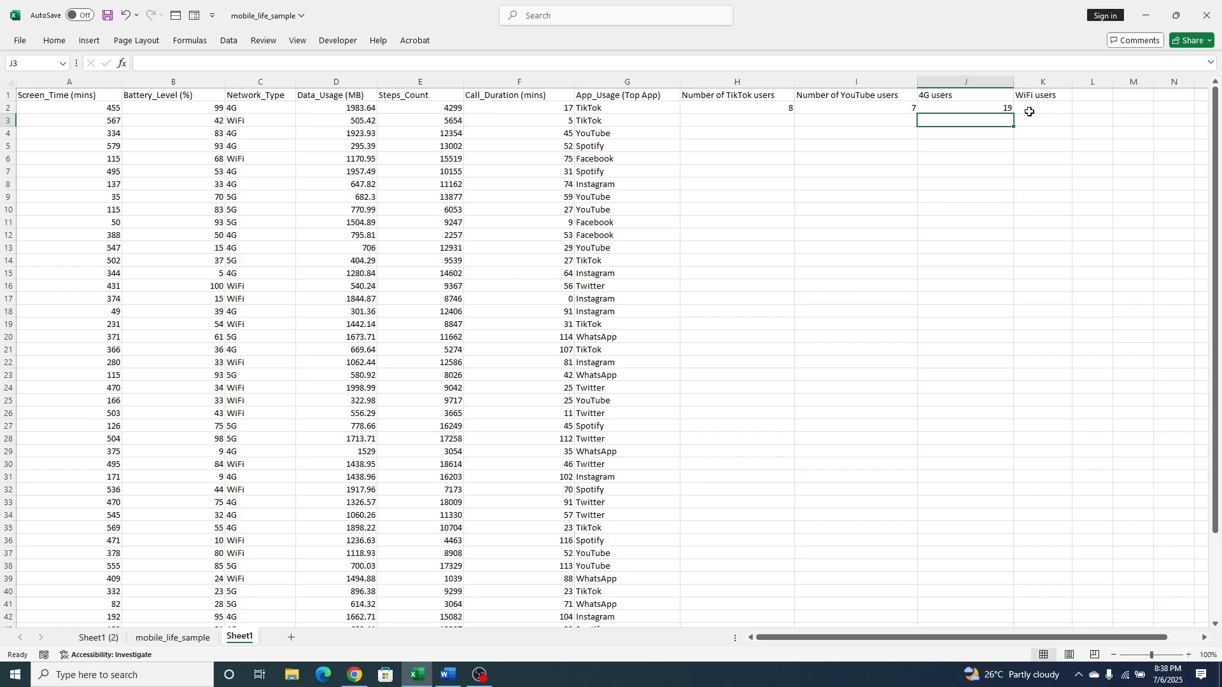
- Count the WiFi users in K2 with a COUNTIF formula over the range C2:C50, using the criterion "wifi"
{"action": "left_click", "coordinate": [1037, 109]}
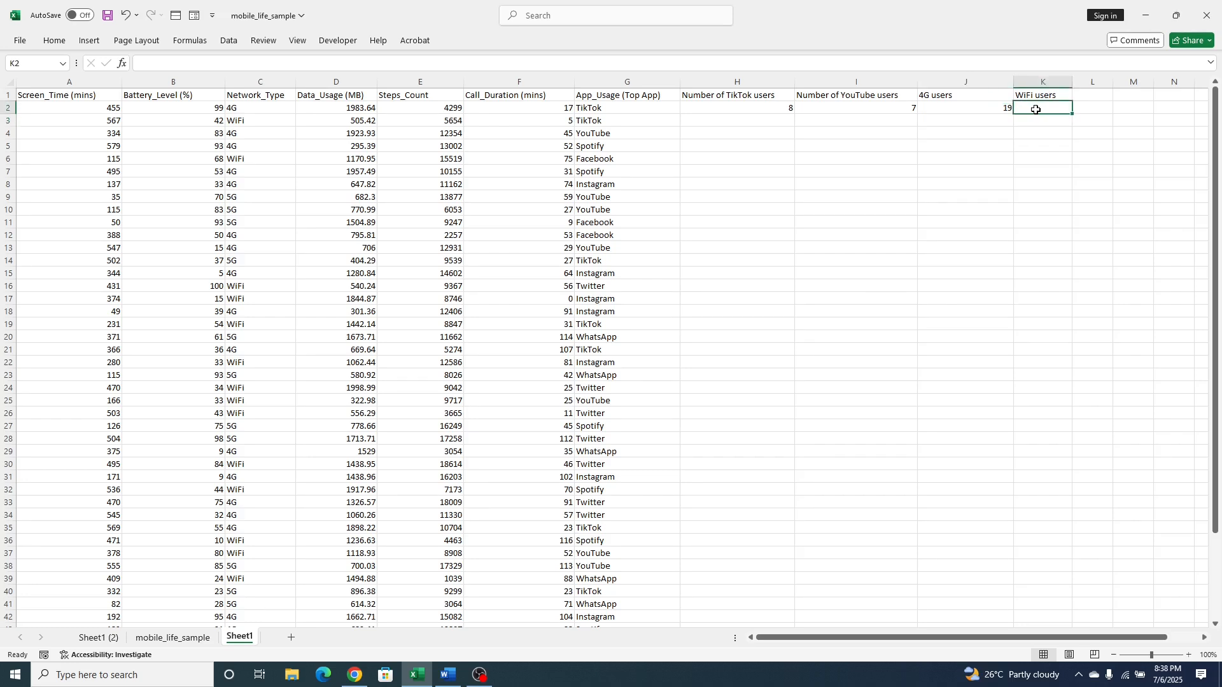
{"action": "type", "text": "="}
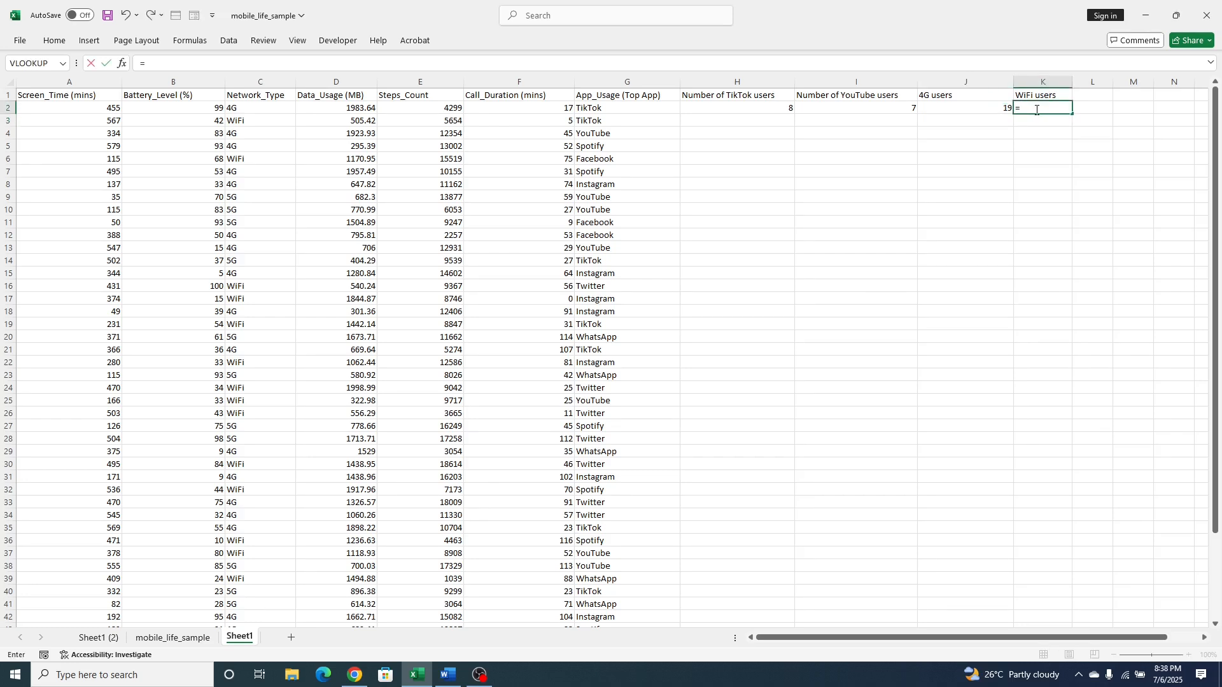
{"action": "type", "text": "c"}
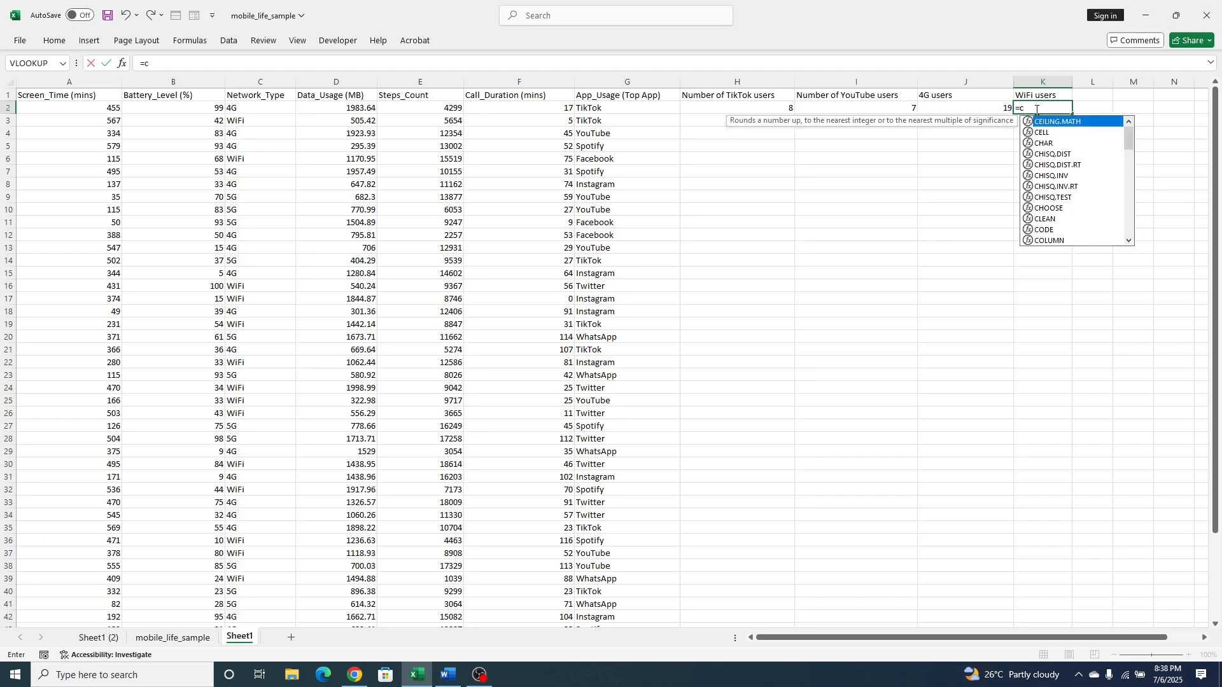
{"action": "type", "text": "ountif"}
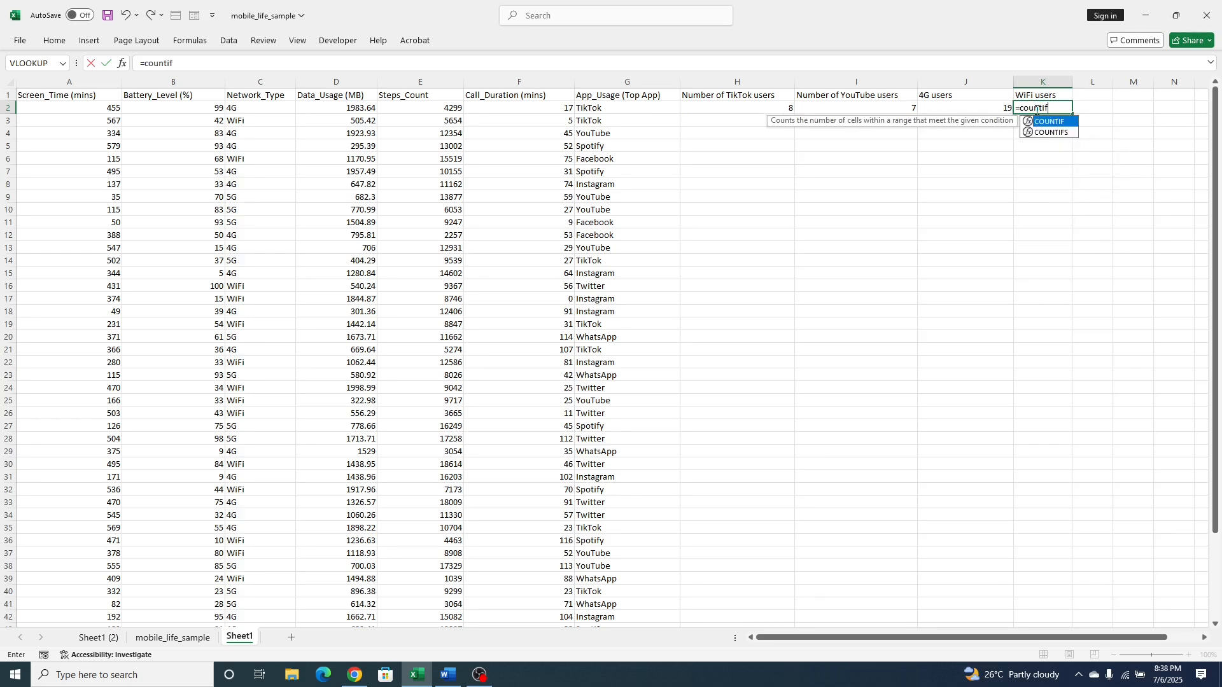
{"action": "type", "text": "("}
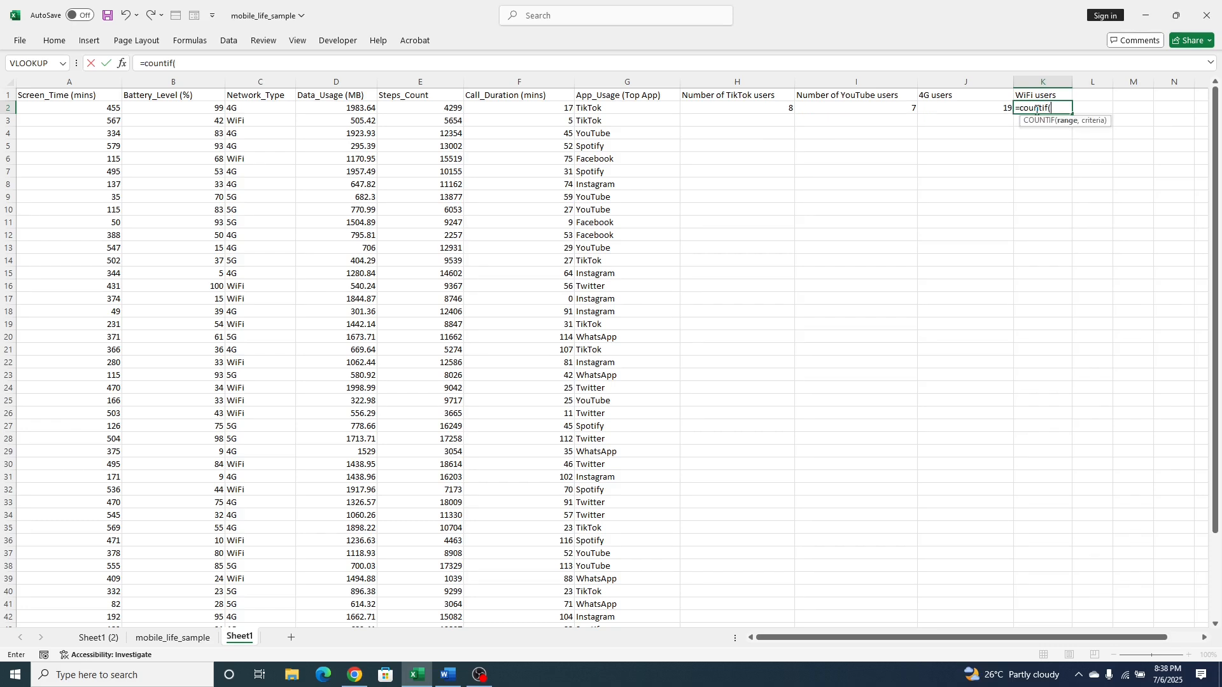
{"action": "type", "text": "c2"}
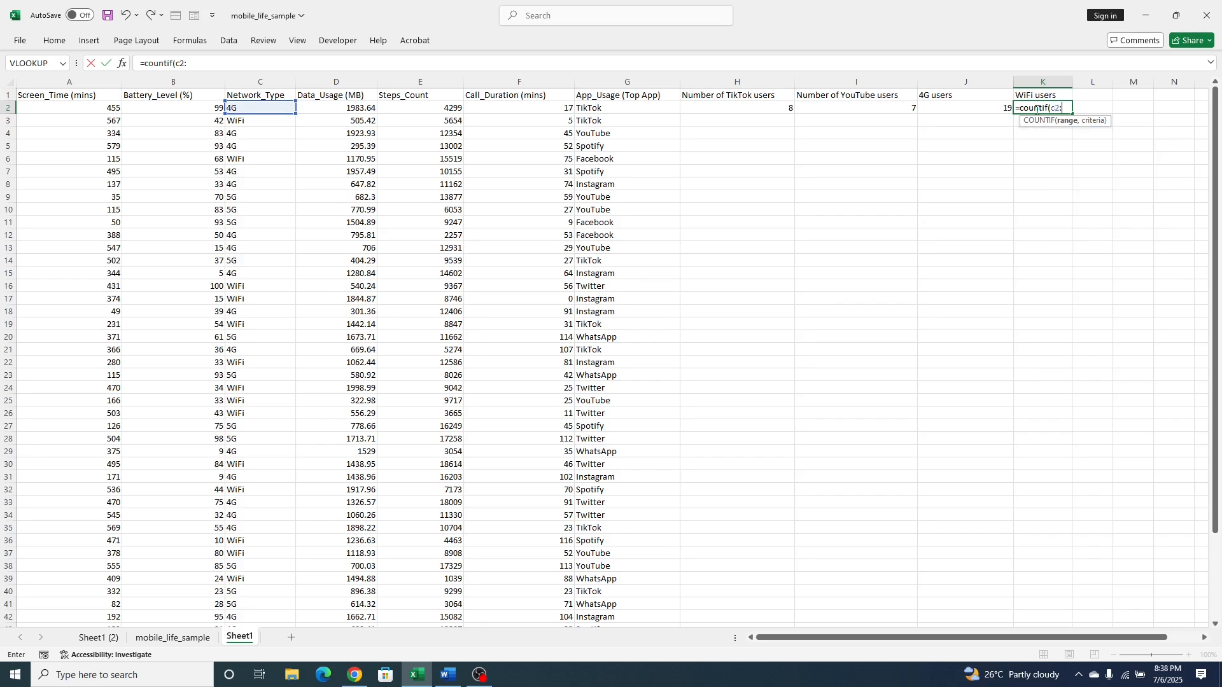
{"action": "type", "text": ":c"}
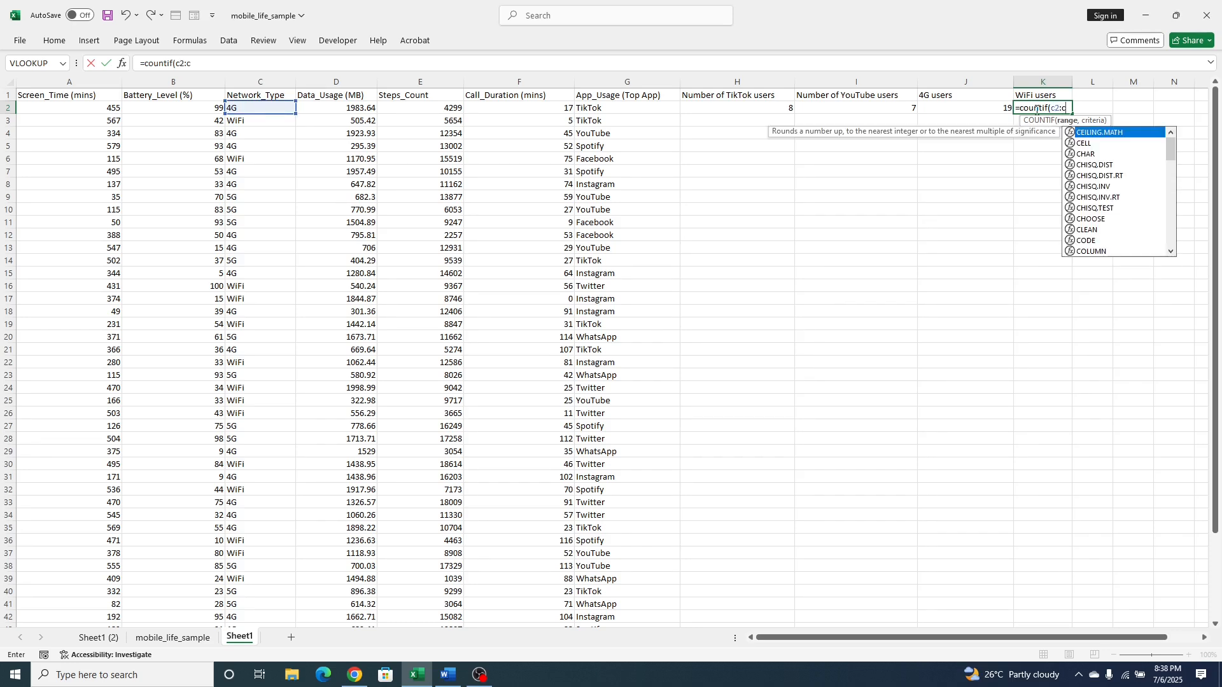
{"action": "type", "text": "50, \"wifi"}
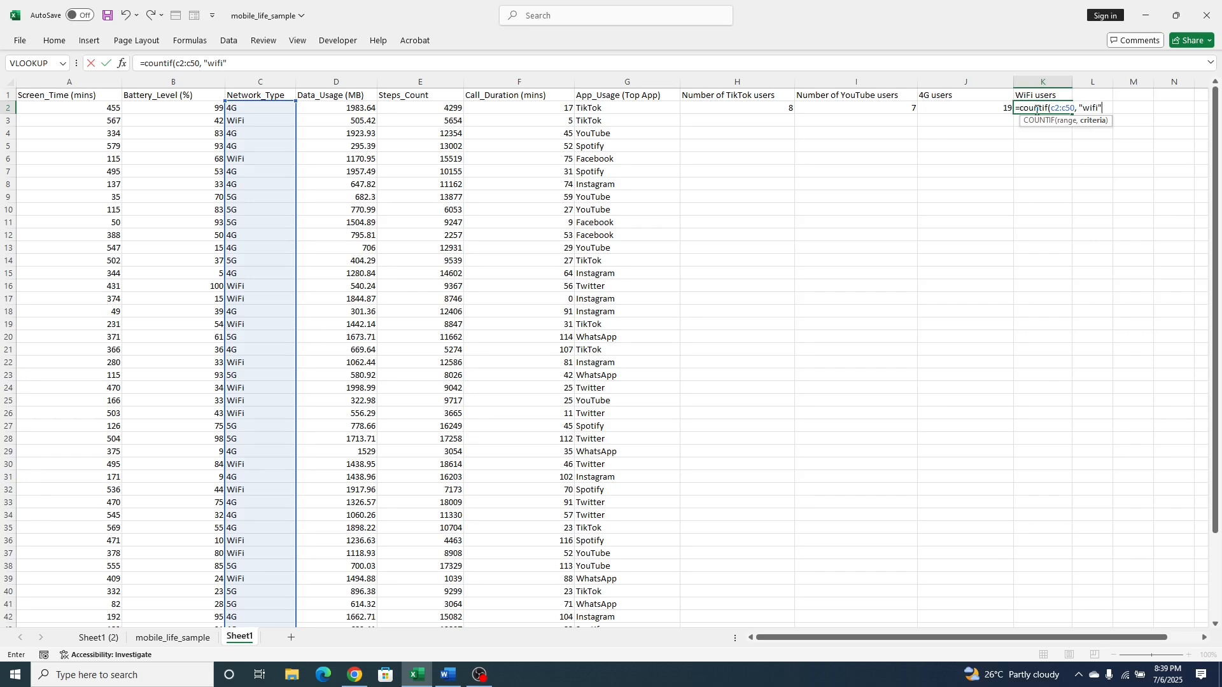
{"action": "type", "text": ")"}
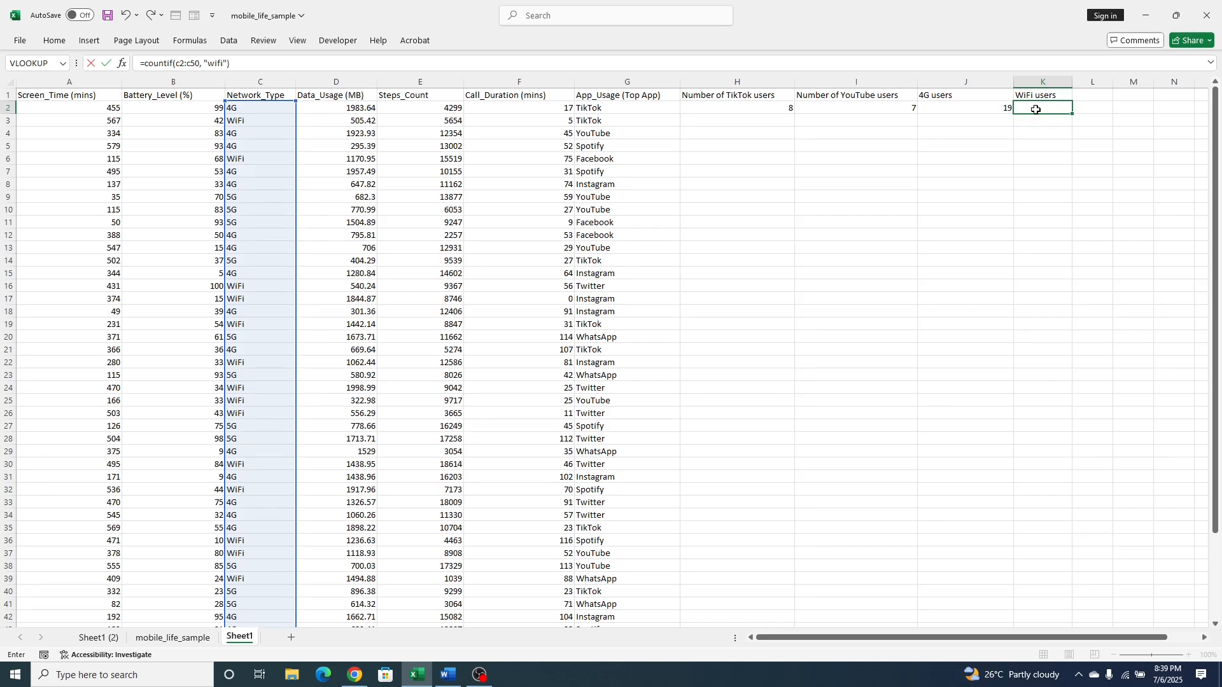
{"action": "key", "text": "Return"}
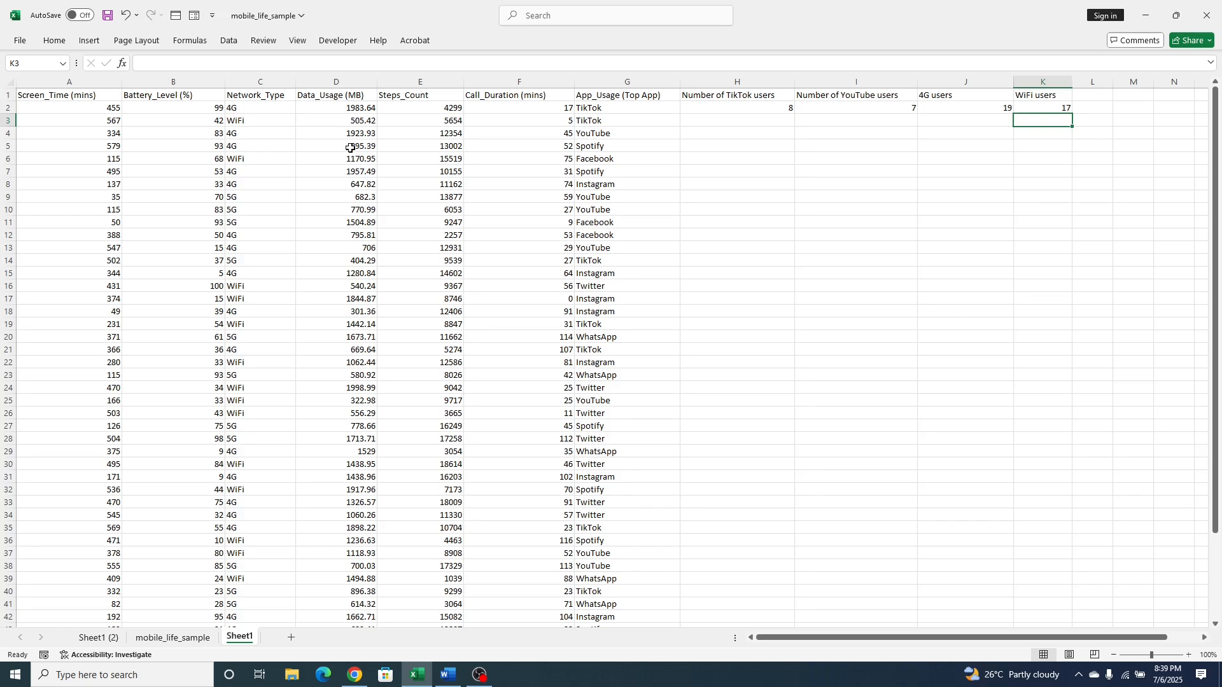
- Count the high data usage entries in L2 with a COUNTIF formula over the range D2:D50, using the criterion ">1000"
{"action": "left_click", "coordinate": [1092, 109]}
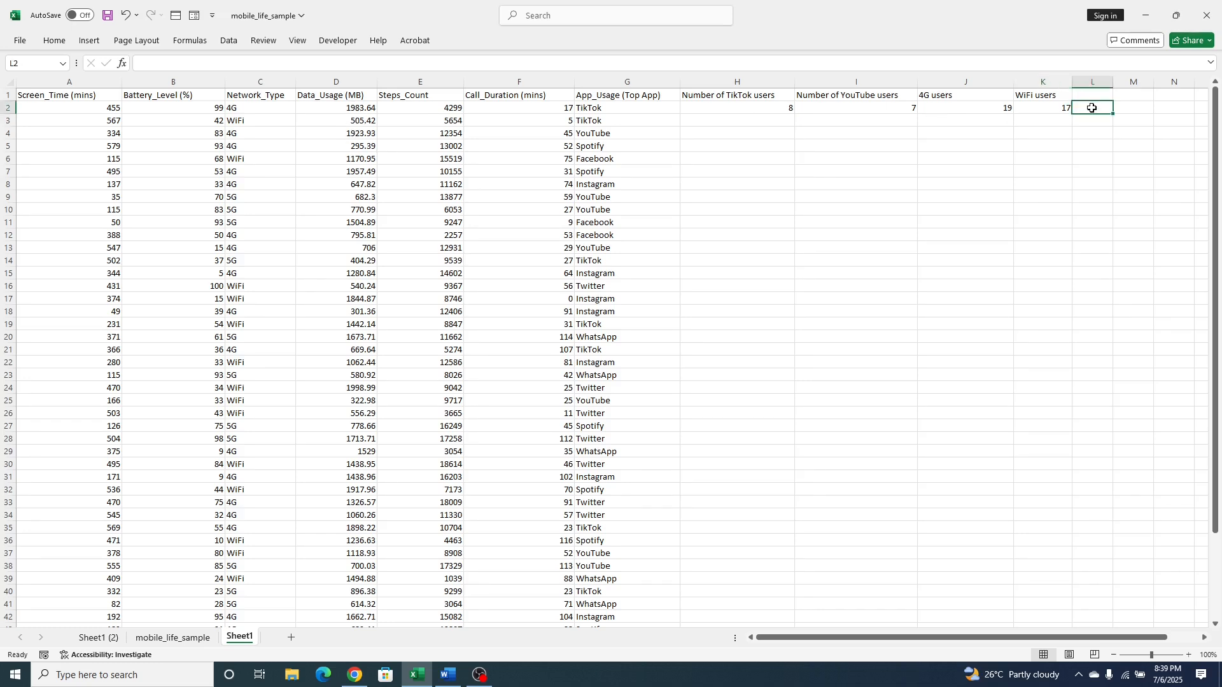
{"action": "type", "text": "=coun"}
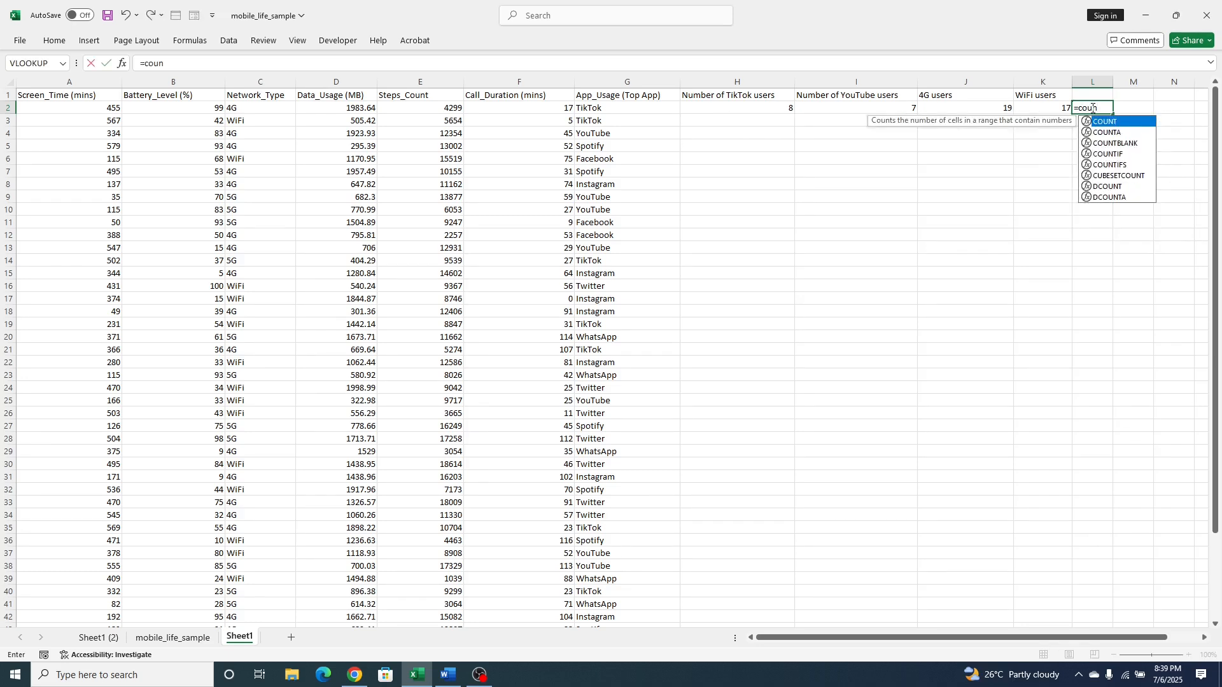
{"action": "type", "text": "tif"}
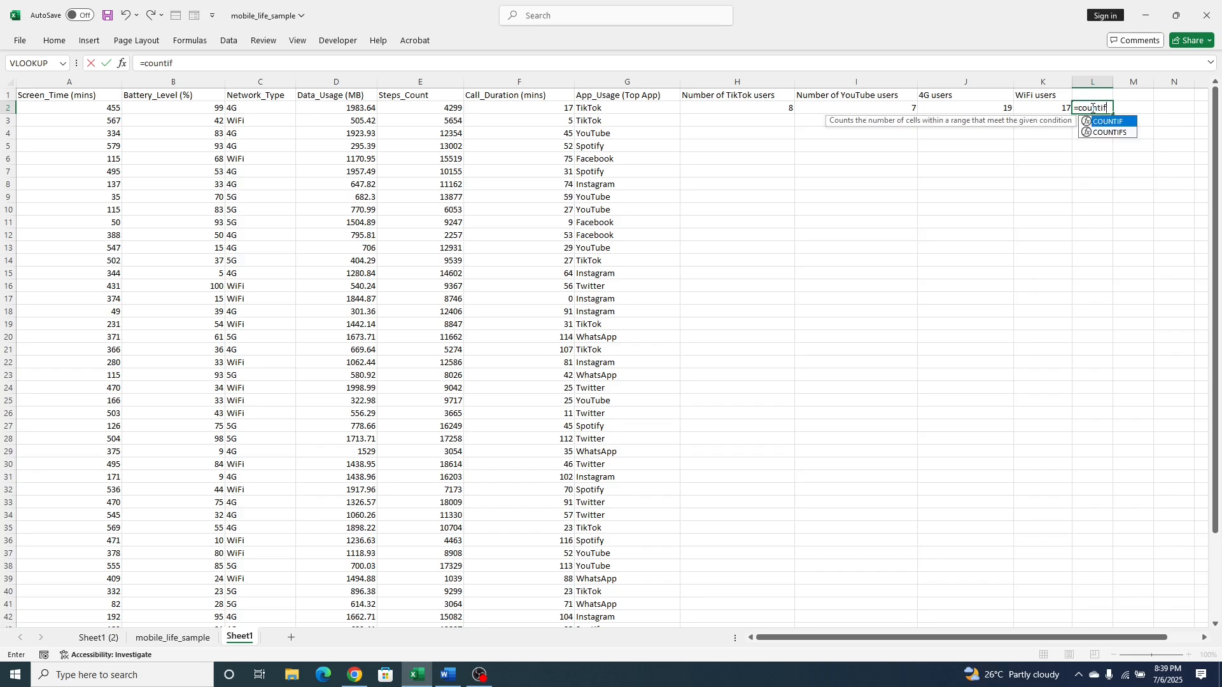
{"action": "type", "text": "("}
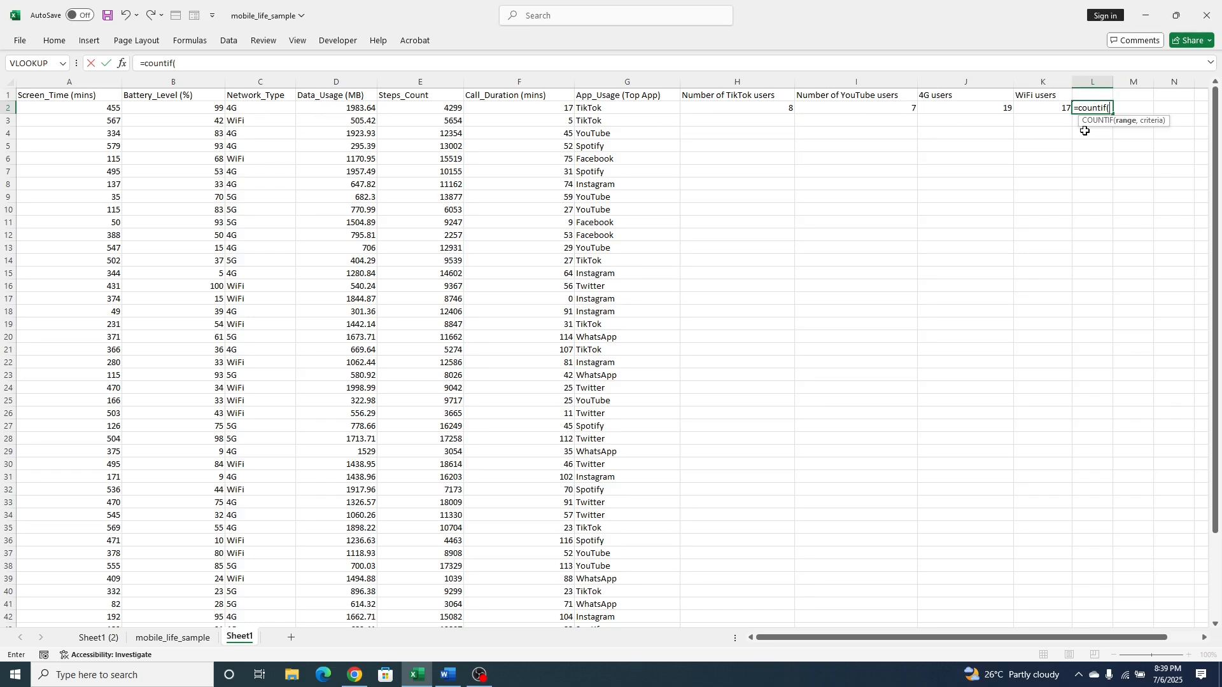
{"action": "type", "text": "d2"}
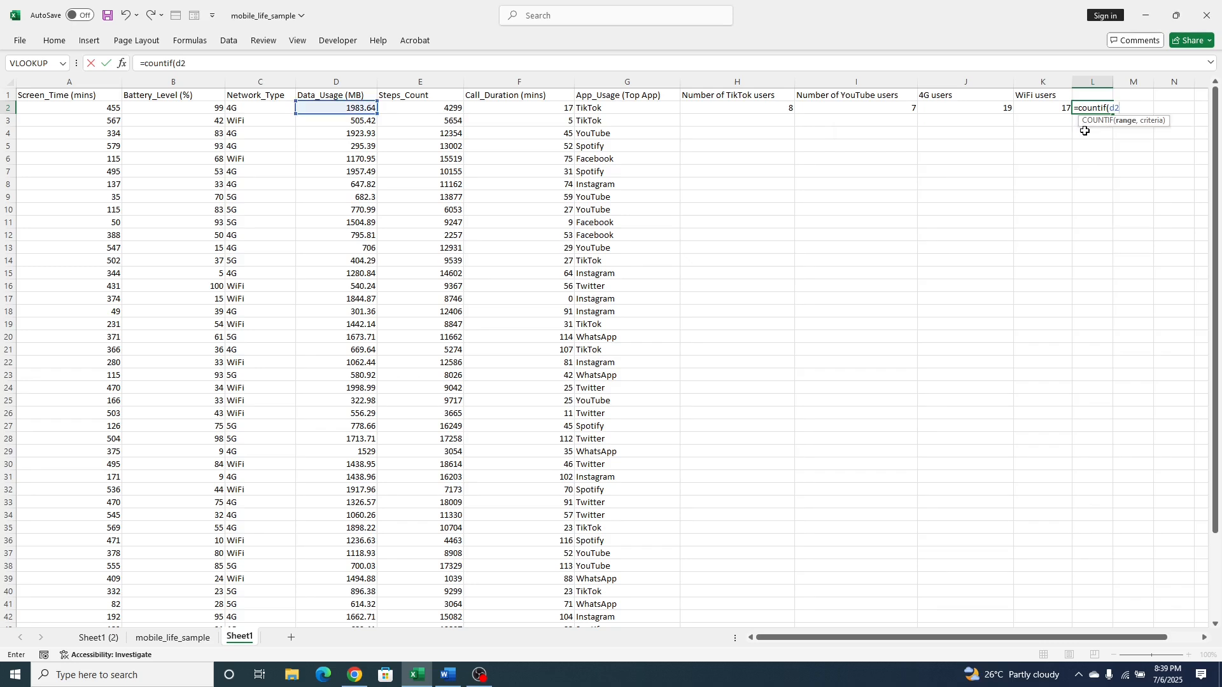
{"action": "type", "text": ":d50"}
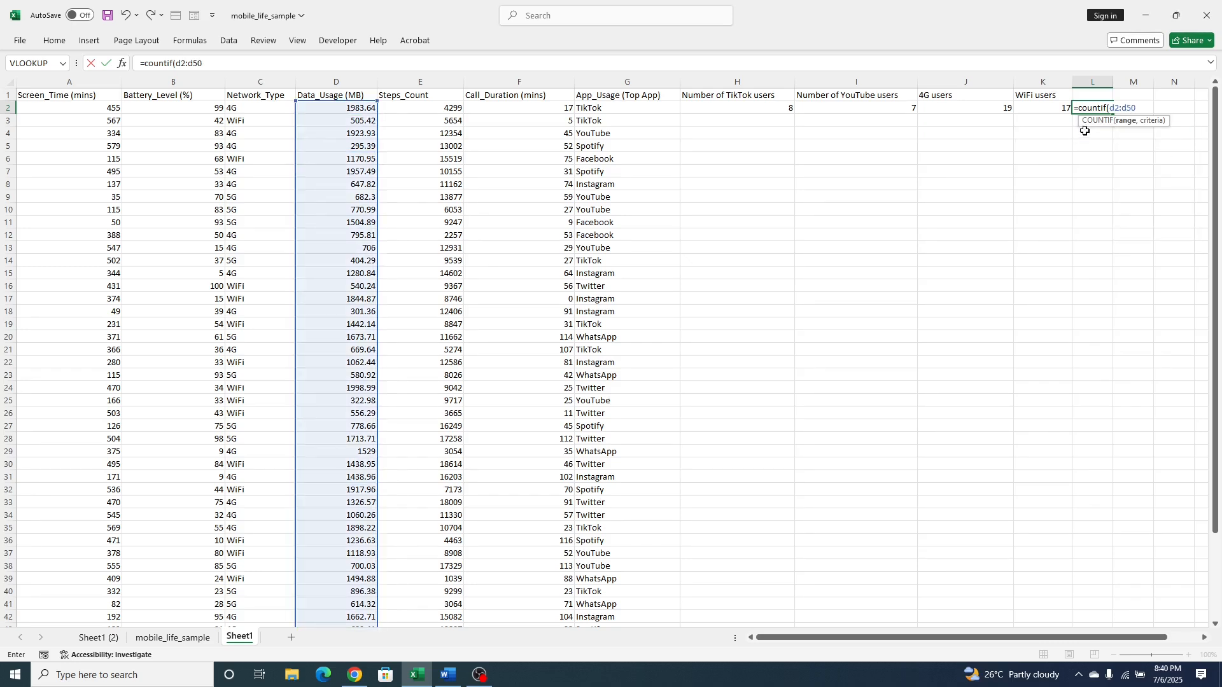
{"action": "type", "text": ","}
{"action": "type", "text": "\">100"}
{"action": "type", "text": ")"}
{"action": "key", "text": "Return"}
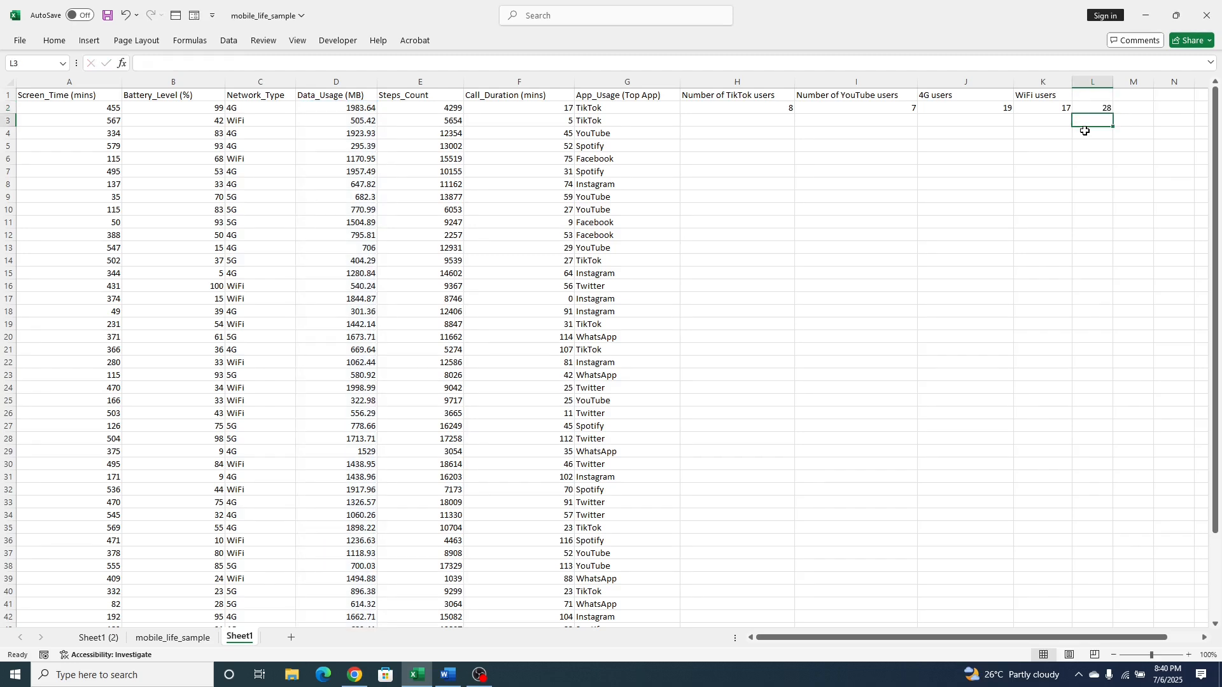